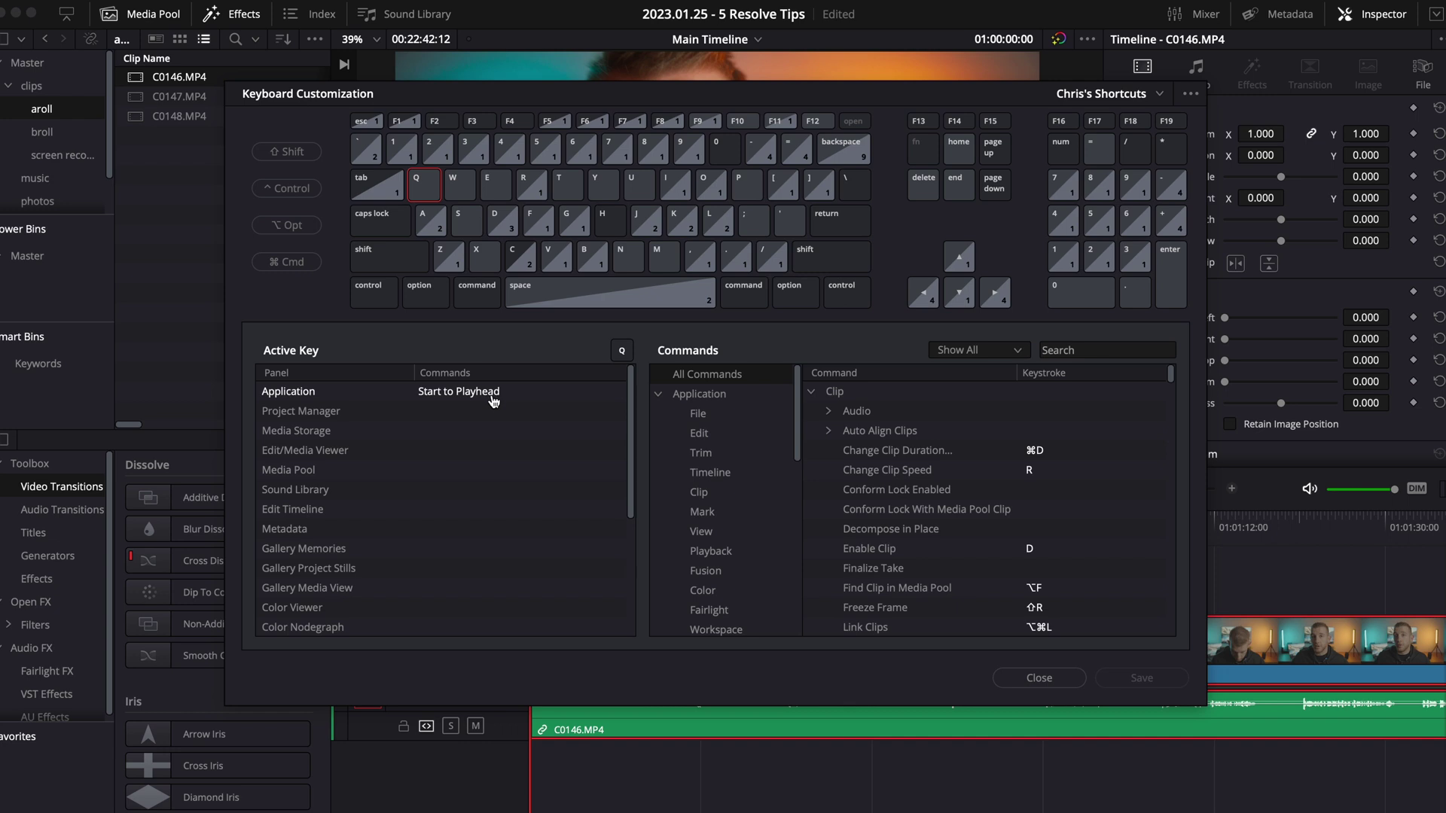
Check which commands are assigned to the W and E keys in the keyboard customization.
{"action": "key", "text": "w"}
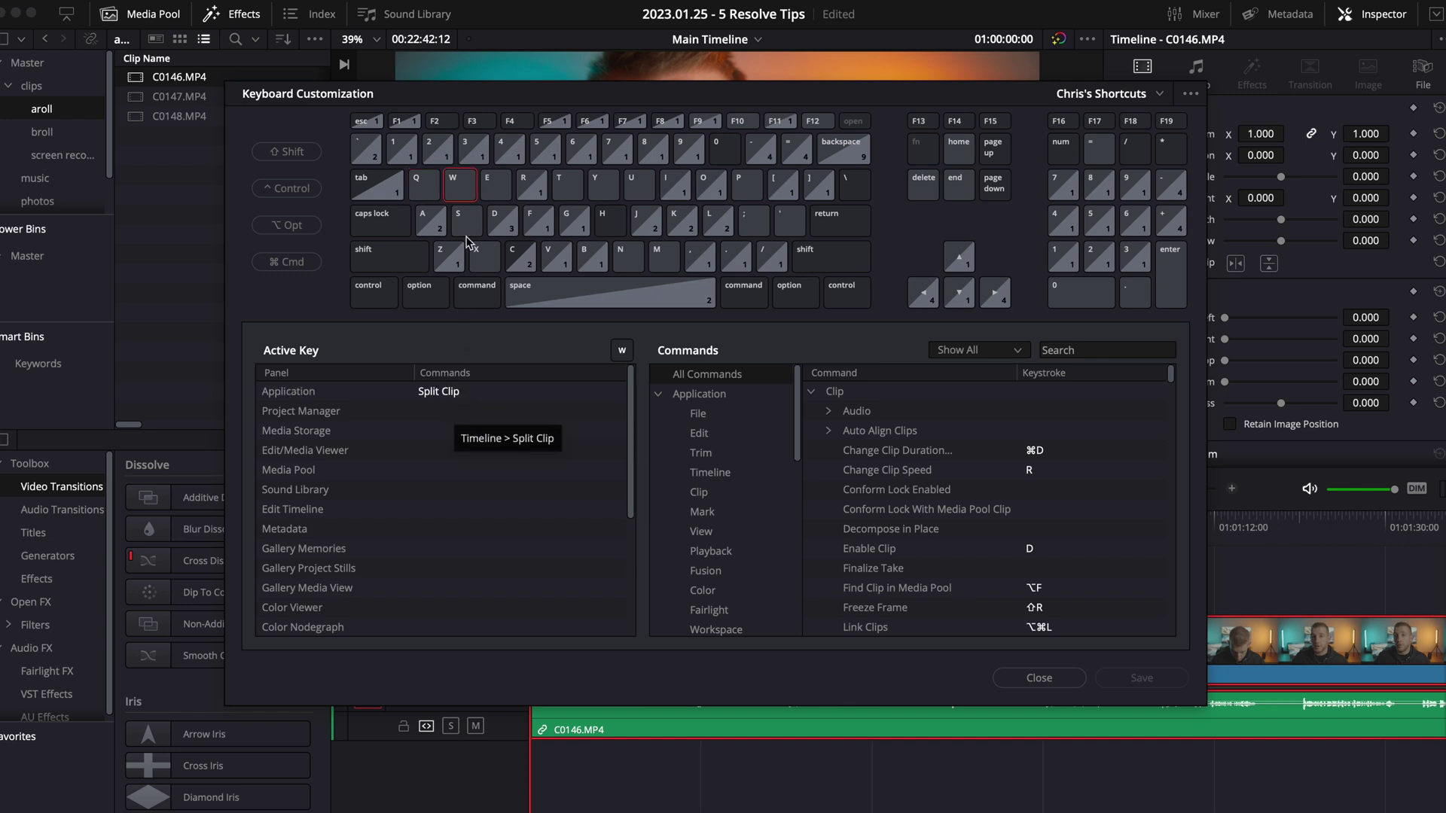
{"action": "left_click", "coordinate": [487, 187]}
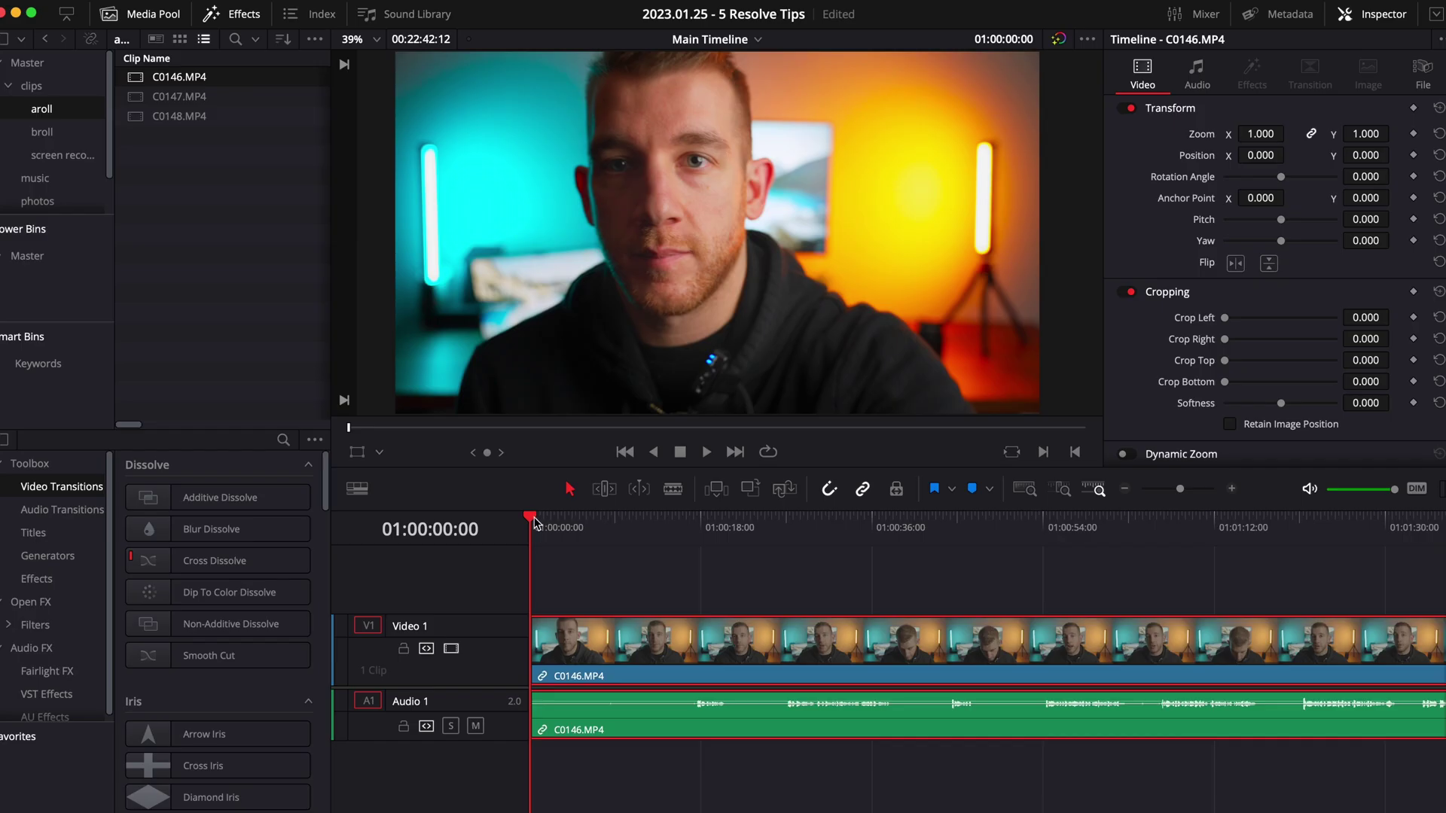
Ripple trim the start of clip C0146.MP4 to the playhead at 01:00:17:12.
{"action": "left_click_drag", "start_coordinate": [531, 520], "coordinate": [695, 531]}
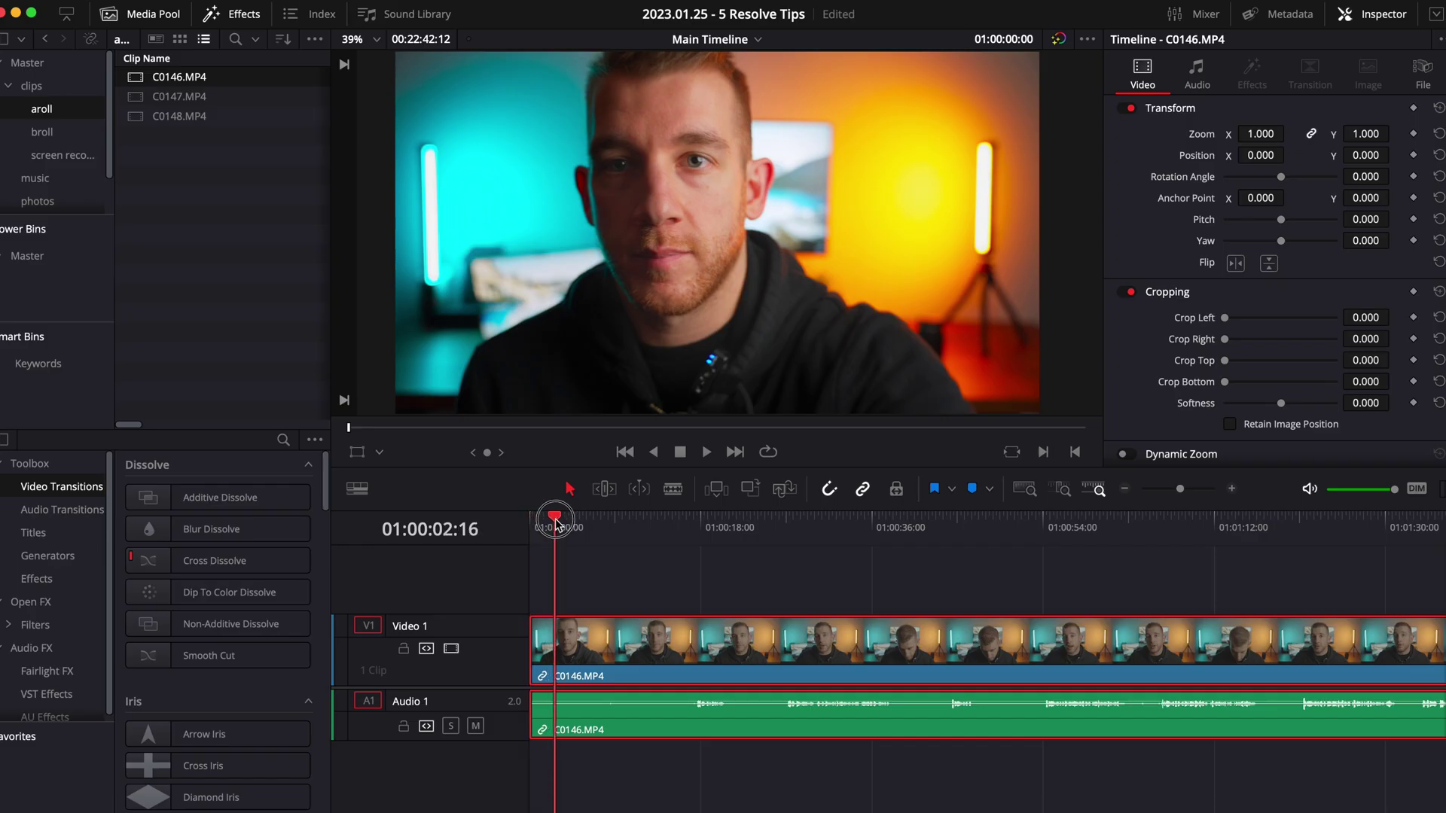
{"action": "left_click_drag", "start_coordinate": [555, 517], "coordinate": [698, 533]}
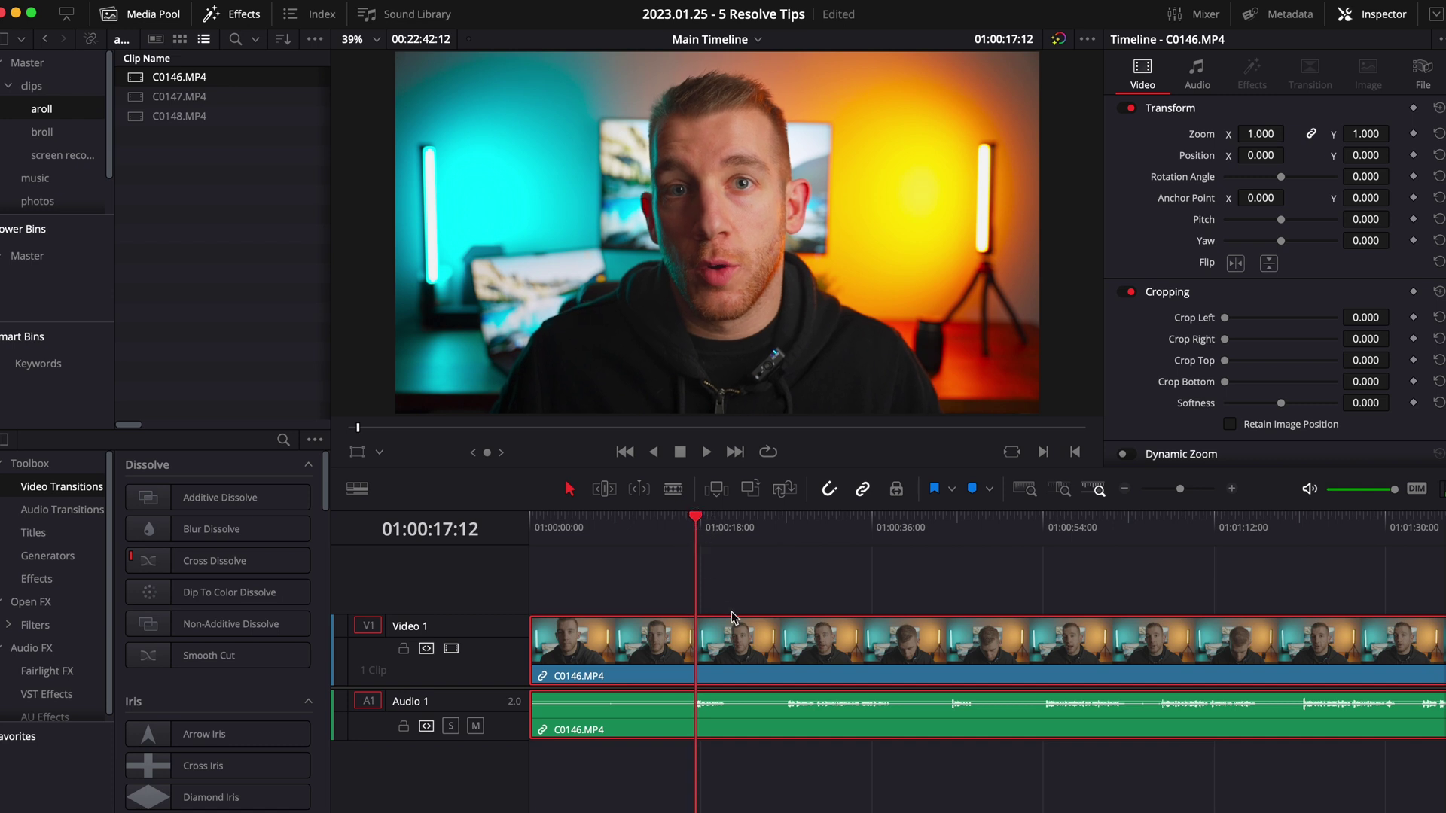
{"action": "key", "text": "j"}
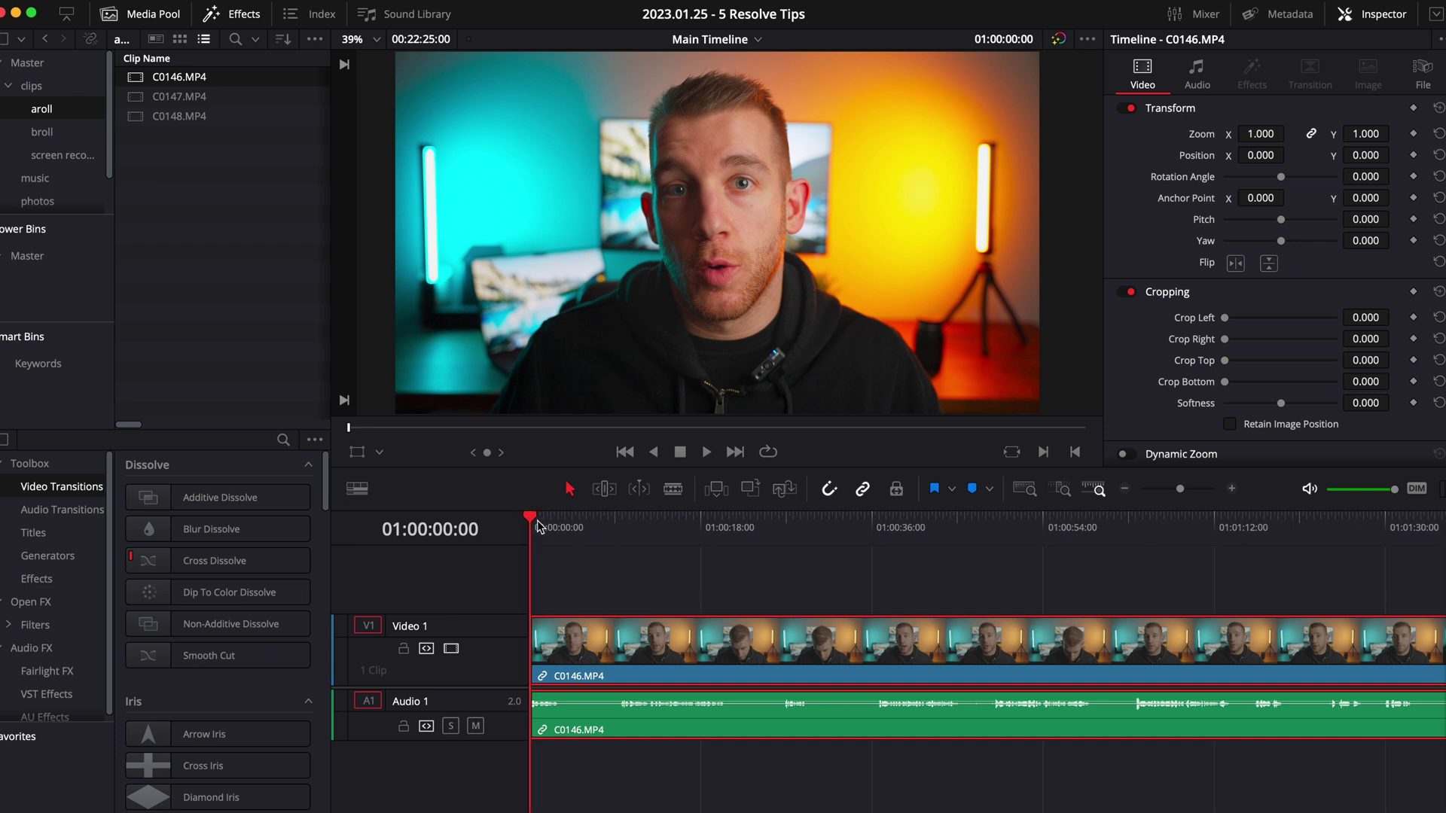
Split C0146.MP4 at 01:00:02:23 and ripple trim the second piece's start to the playhead at 01:00:09:12.
{"action": "left_click_drag", "start_coordinate": [535, 521], "coordinate": [557, 527]}
{"action": "key", "text": "ctrl+b"}
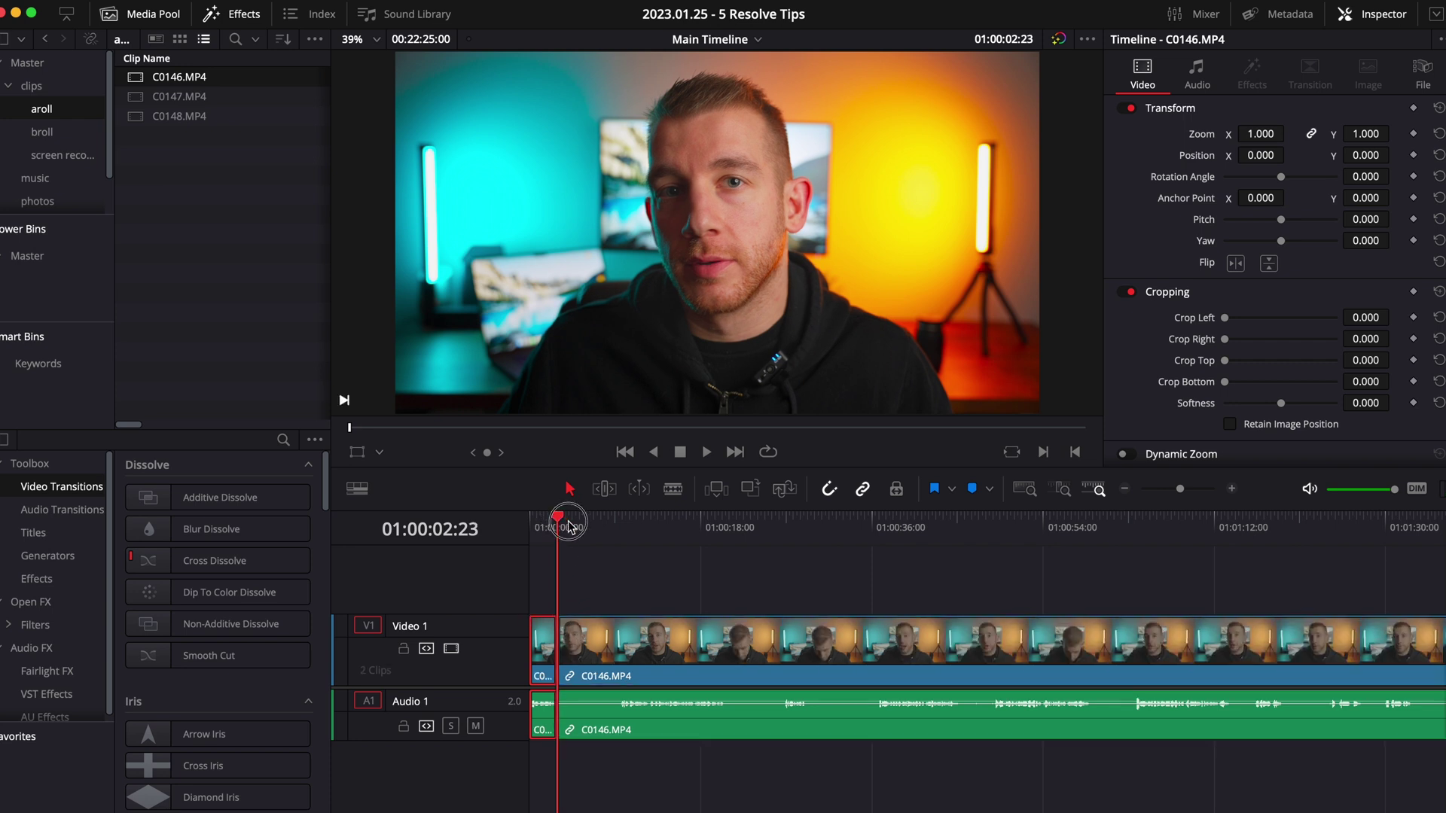
{"action": "left_click_drag", "start_coordinate": [561, 525], "coordinate": [621, 532]}
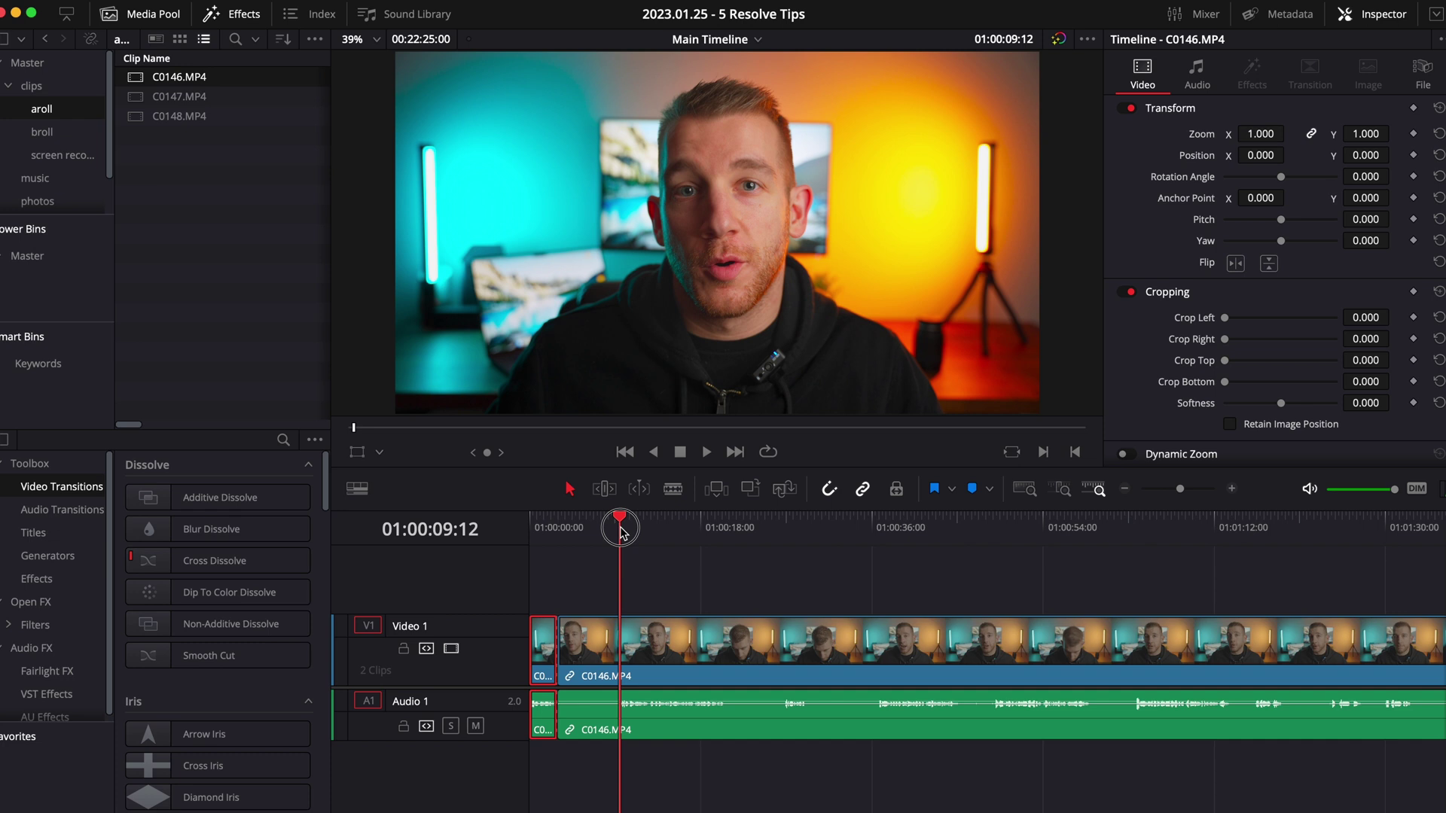
{"action": "left_click", "coordinate": [680, 627]}
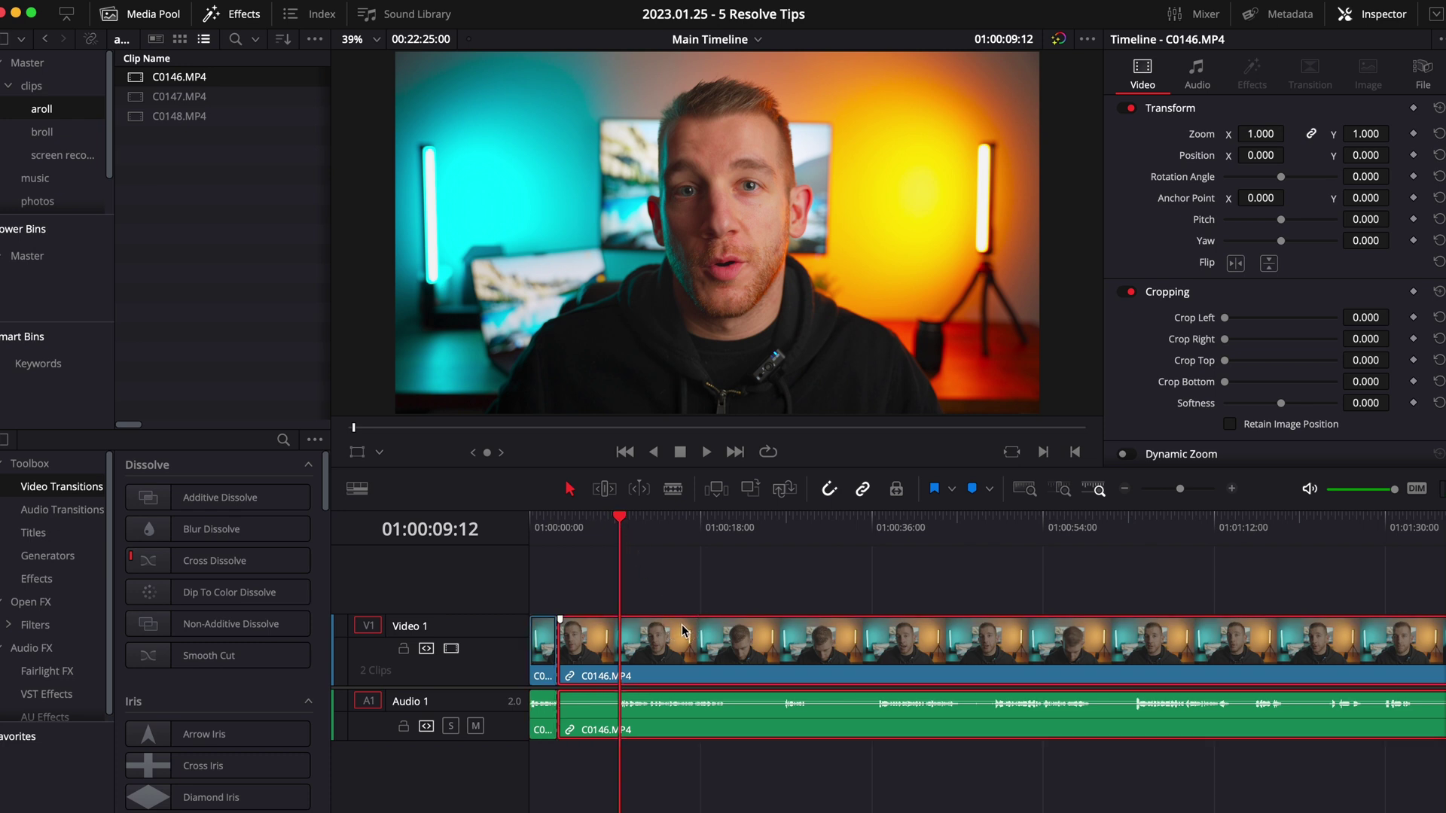
{"action": "key", "text": "super+shift+bracketleft"}
Split the last C0146.MP4 clip at 01:01:28:05 and trim the final piece's end to 01:01:39:21.
{"action": "left_click_drag", "start_coordinate": [561, 523], "coordinate": [816, 532]}
{"action": "key", "text": "super+b"}
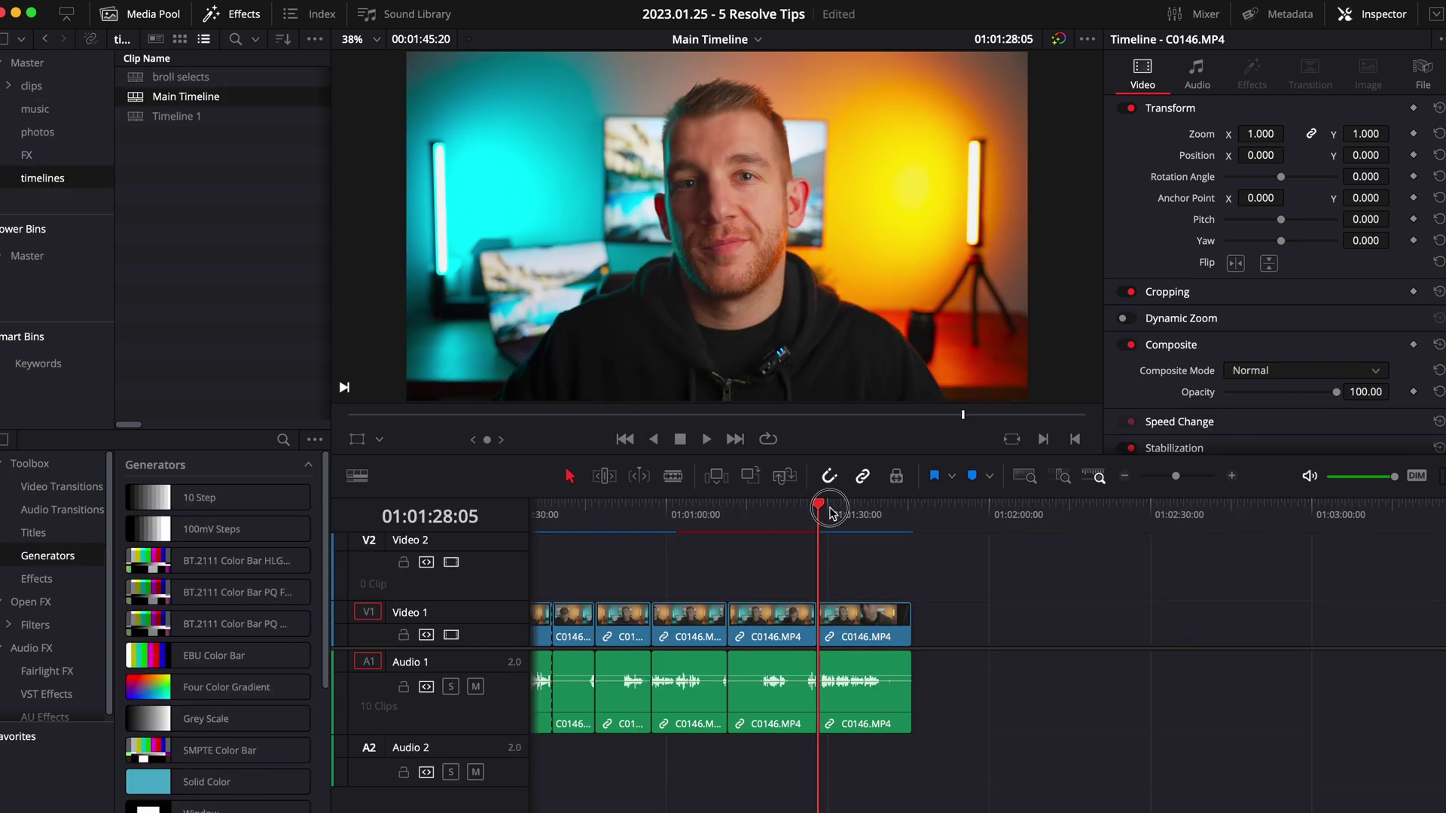
{"action": "left_click_drag", "start_coordinate": [824, 512], "coordinate": [881, 521]}
{"action": "left_click", "coordinate": [895, 611]}
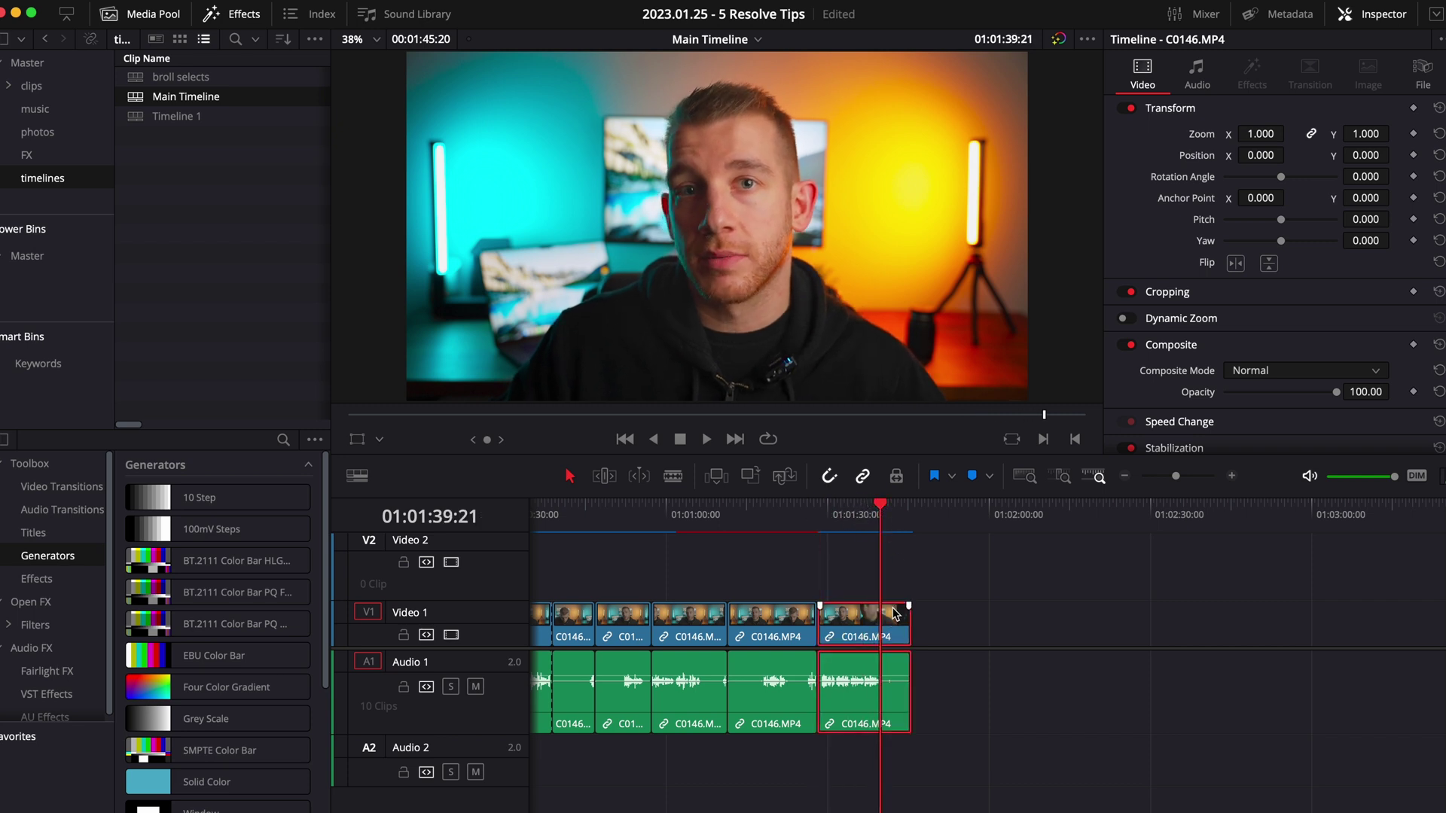
{"action": "key", "text": "shift+bracketright"}
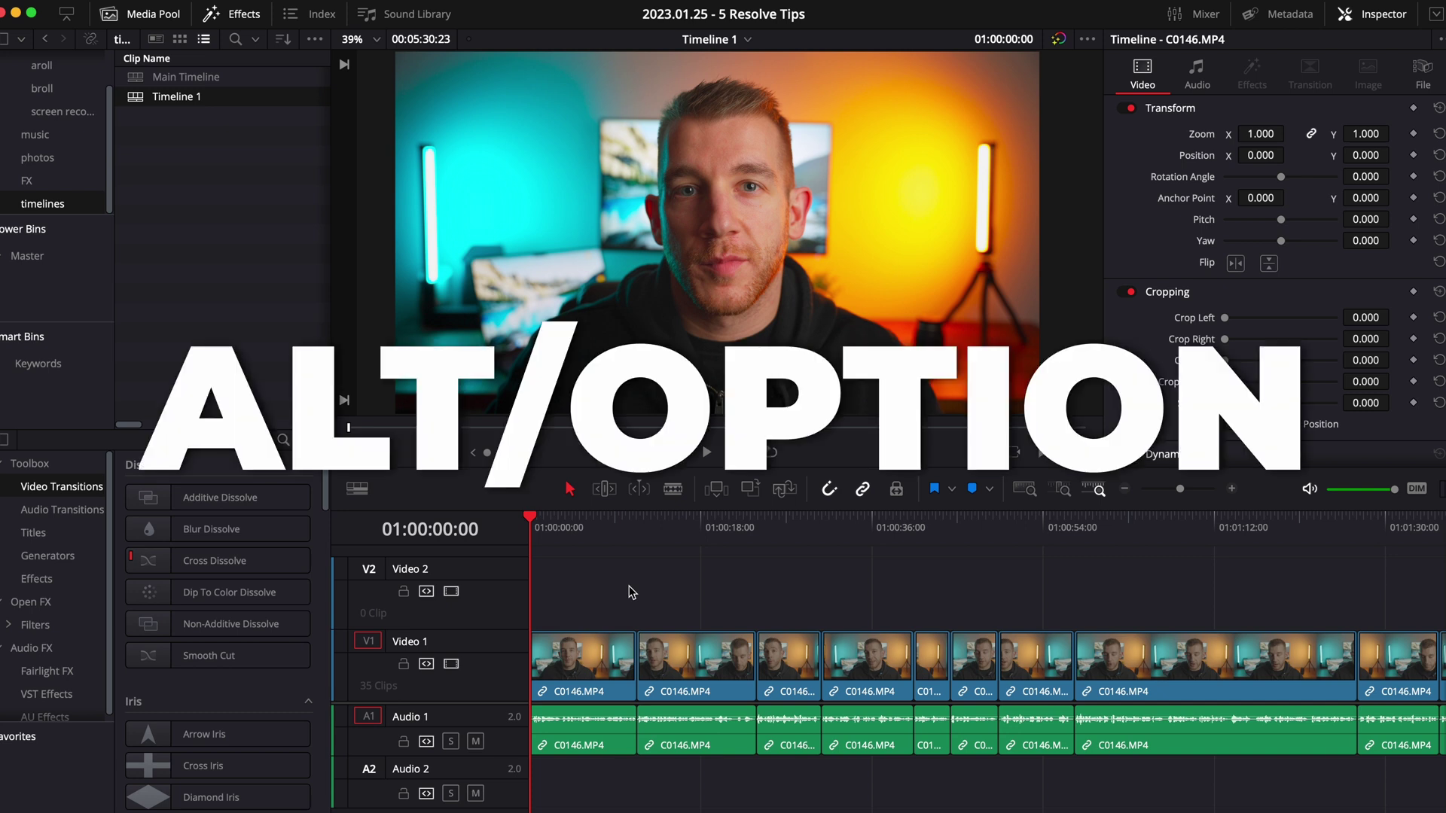
Move the second clip up two video tracks and back down to Video 1, repeating the move once.
{"action": "mouse_move", "coordinate": [687, 677]}
{"action": "left_mouse_down"}
{"action": "mouse_move", "coordinate": [689, 595]}
{"action": "mouse_move", "coordinate": [689, 663]}
{"action": "left_mouse_up"}
{"action": "left_click", "coordinate": [697, 675]}
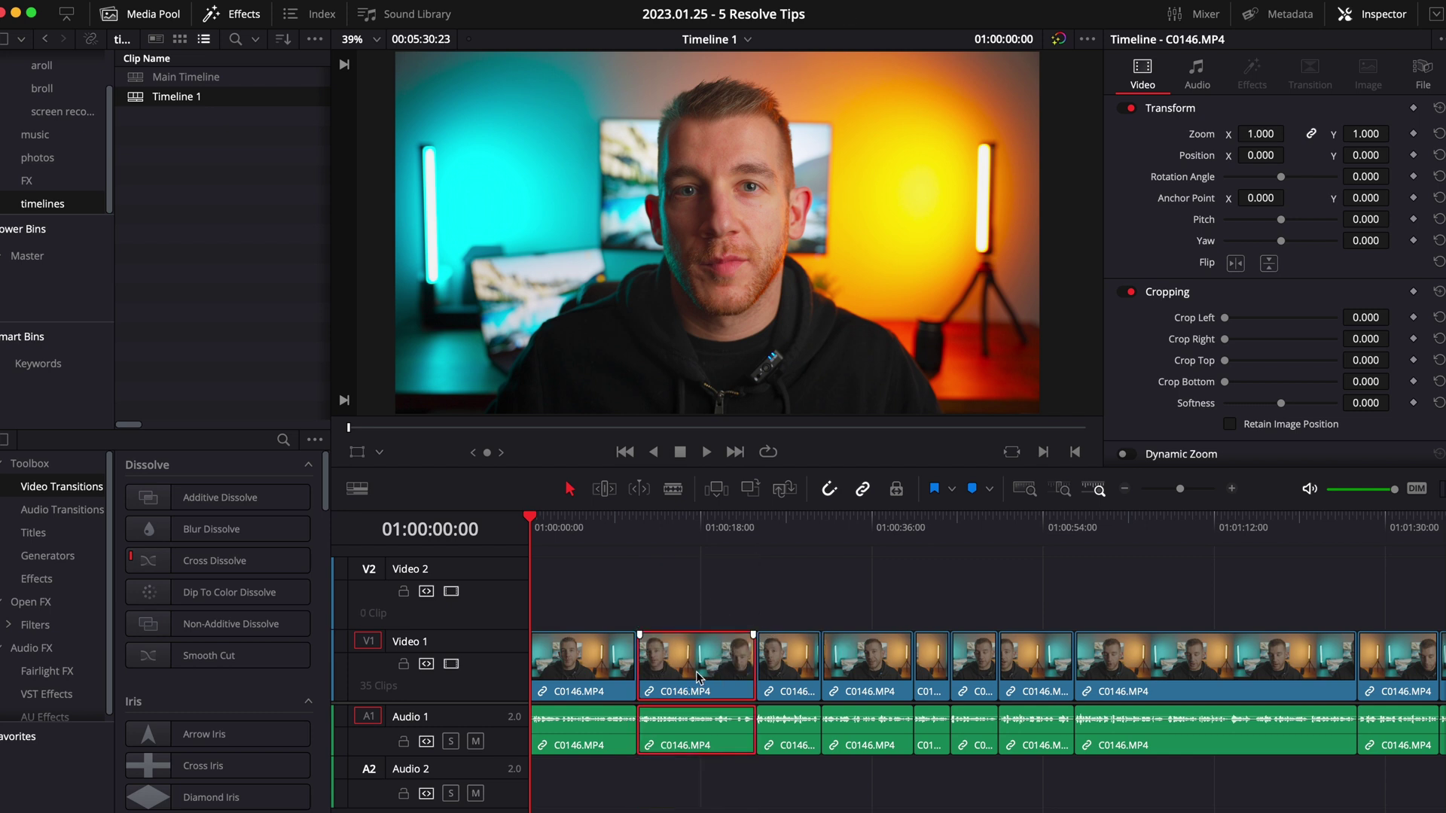
{"action": "key", "text": "alt+Up"}
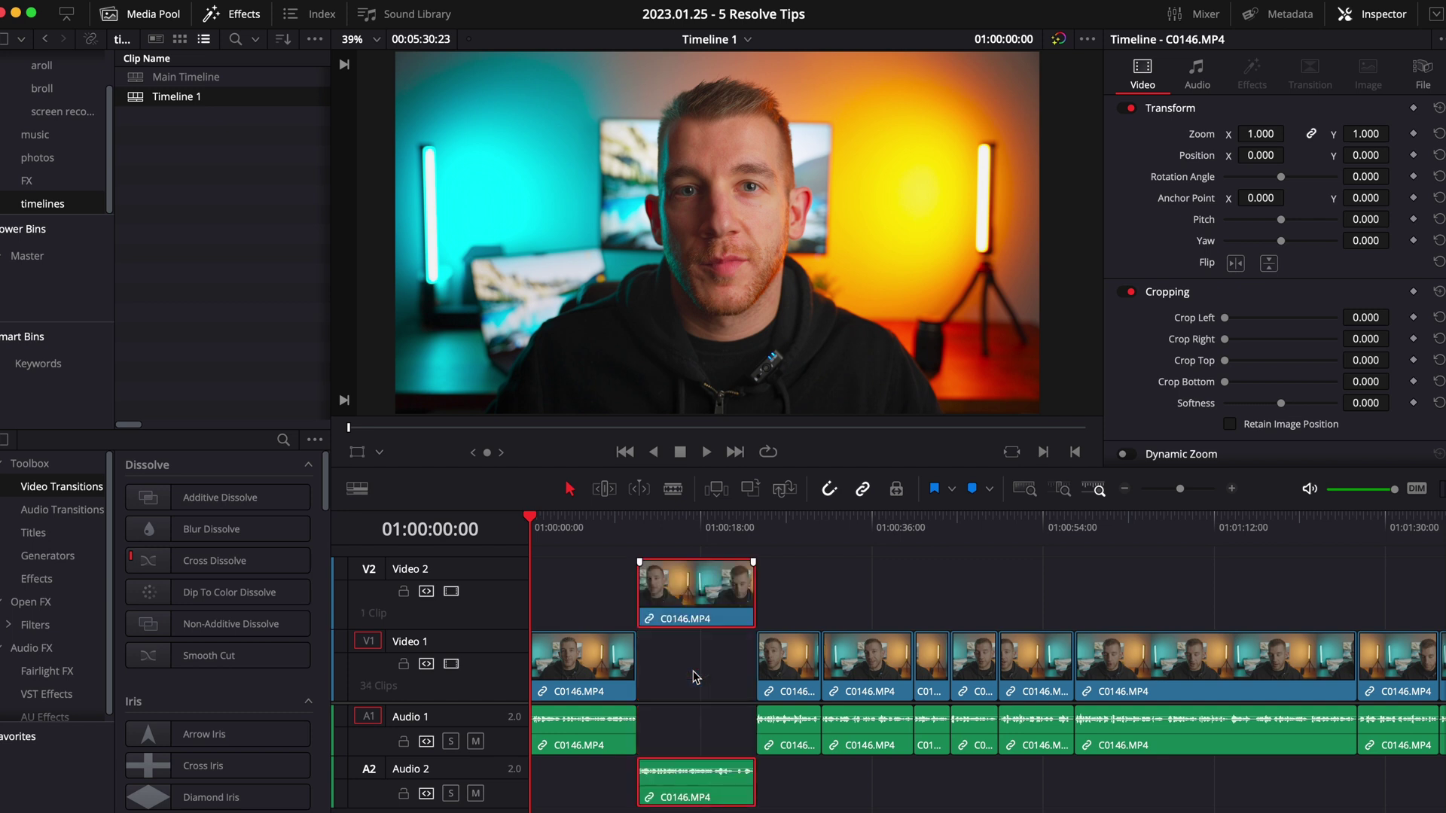
{"action": "key", "text": "alt+Up"}
{"action": "key", "text": "alt+Down"}
{"action": "key", "text": "alt+Down"}
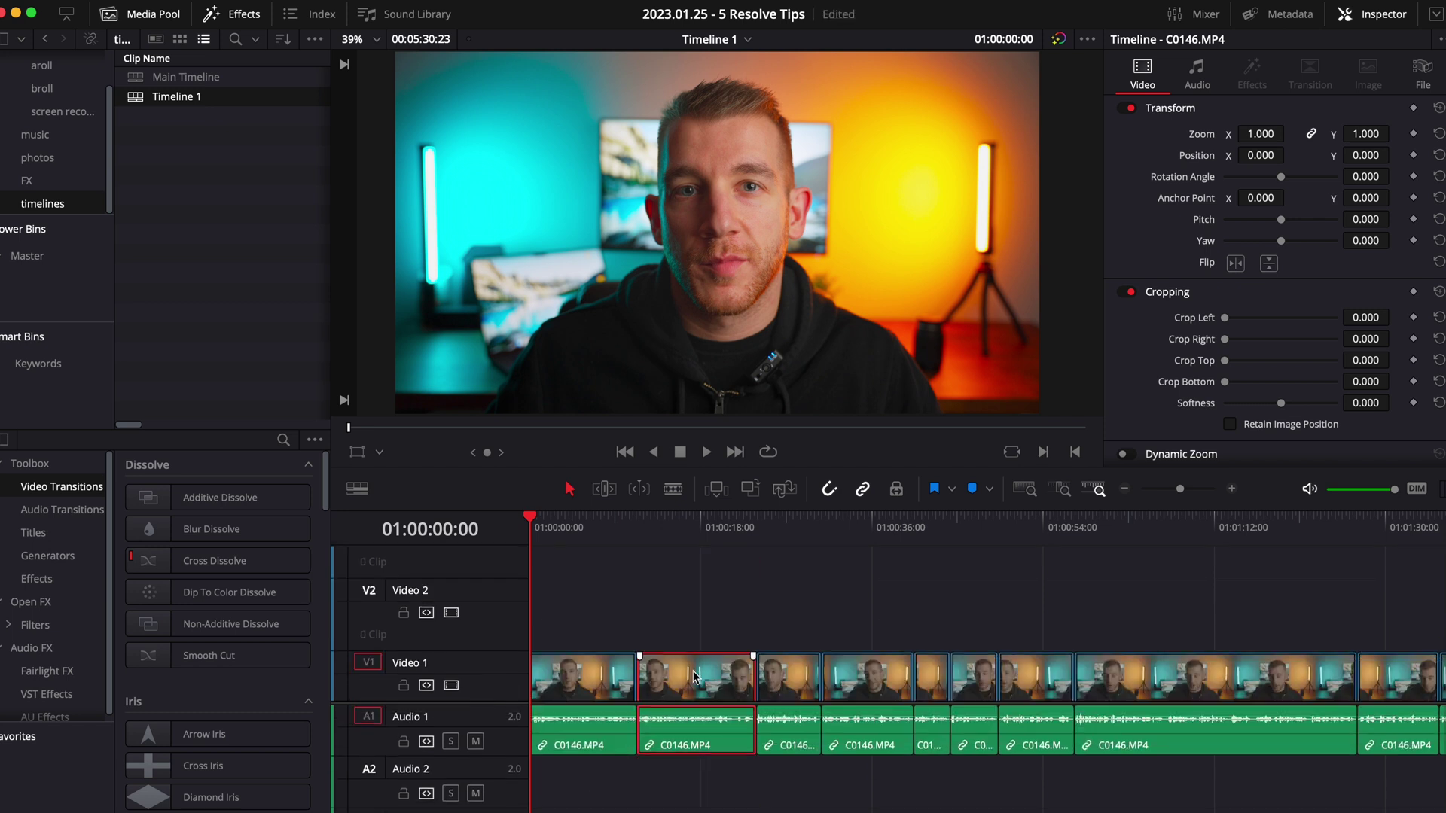
{"action": "key", "text": "alt+Up"}
{"action": "key", "text": "alt+Up"}
{"action": "key", "text": "alt+Down"}
{"action": "key", "text": "alt+Down"}
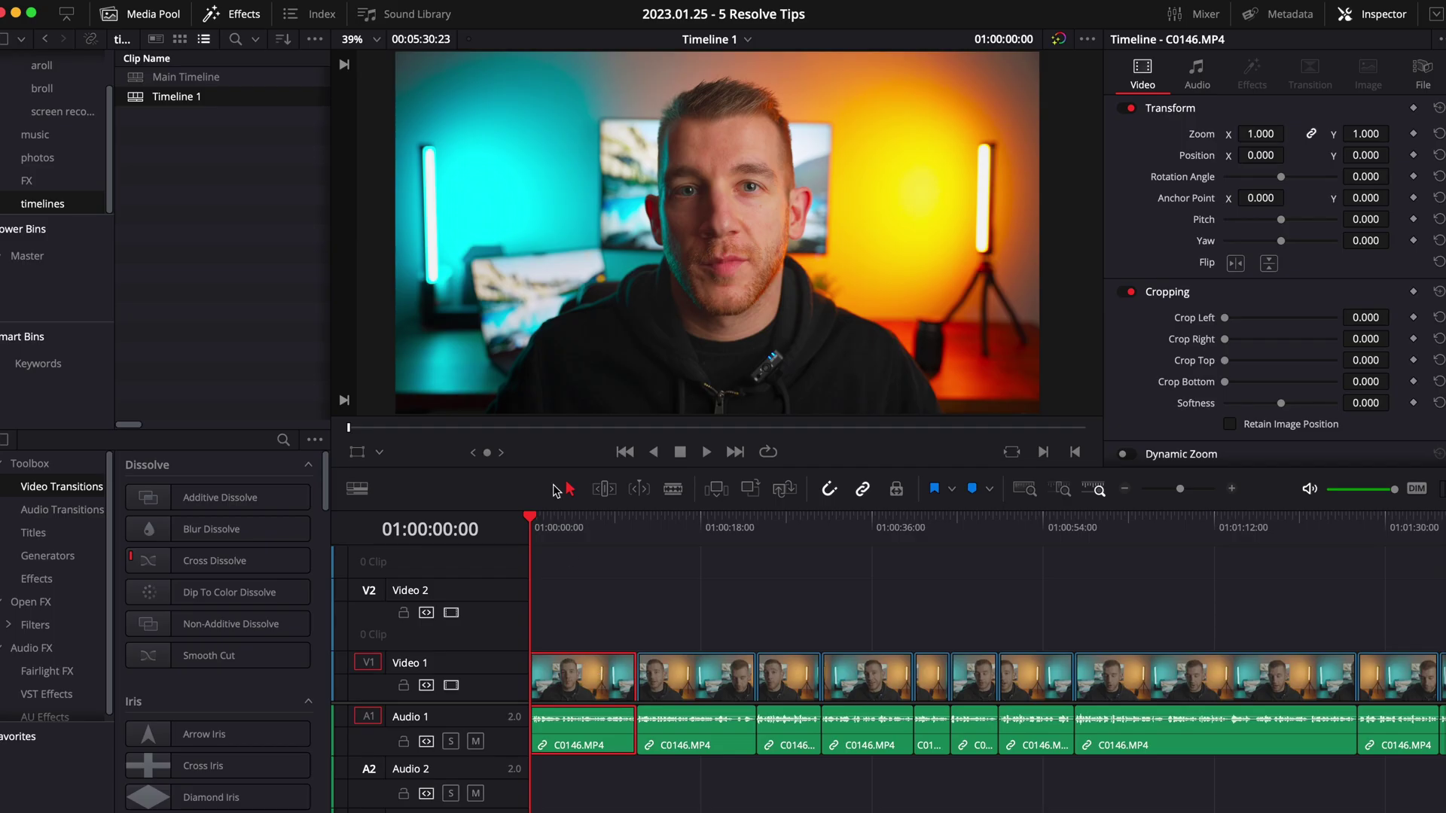
Set the playback render cache mode to Smart.
{"action": "left_click", "coordinate": [497, 1]}
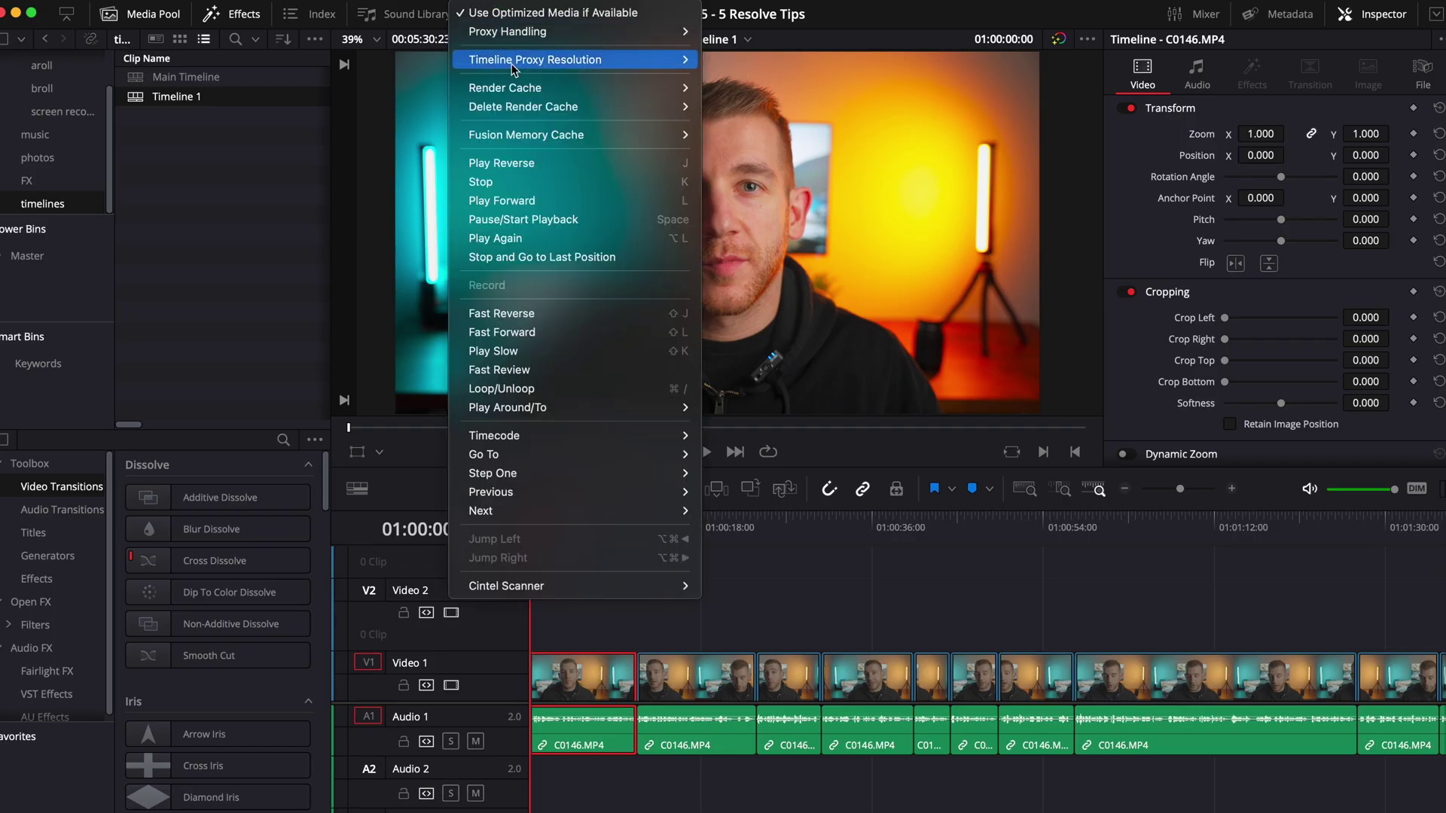
{"action": "mouse_move", "coordinate": [518, 88]}
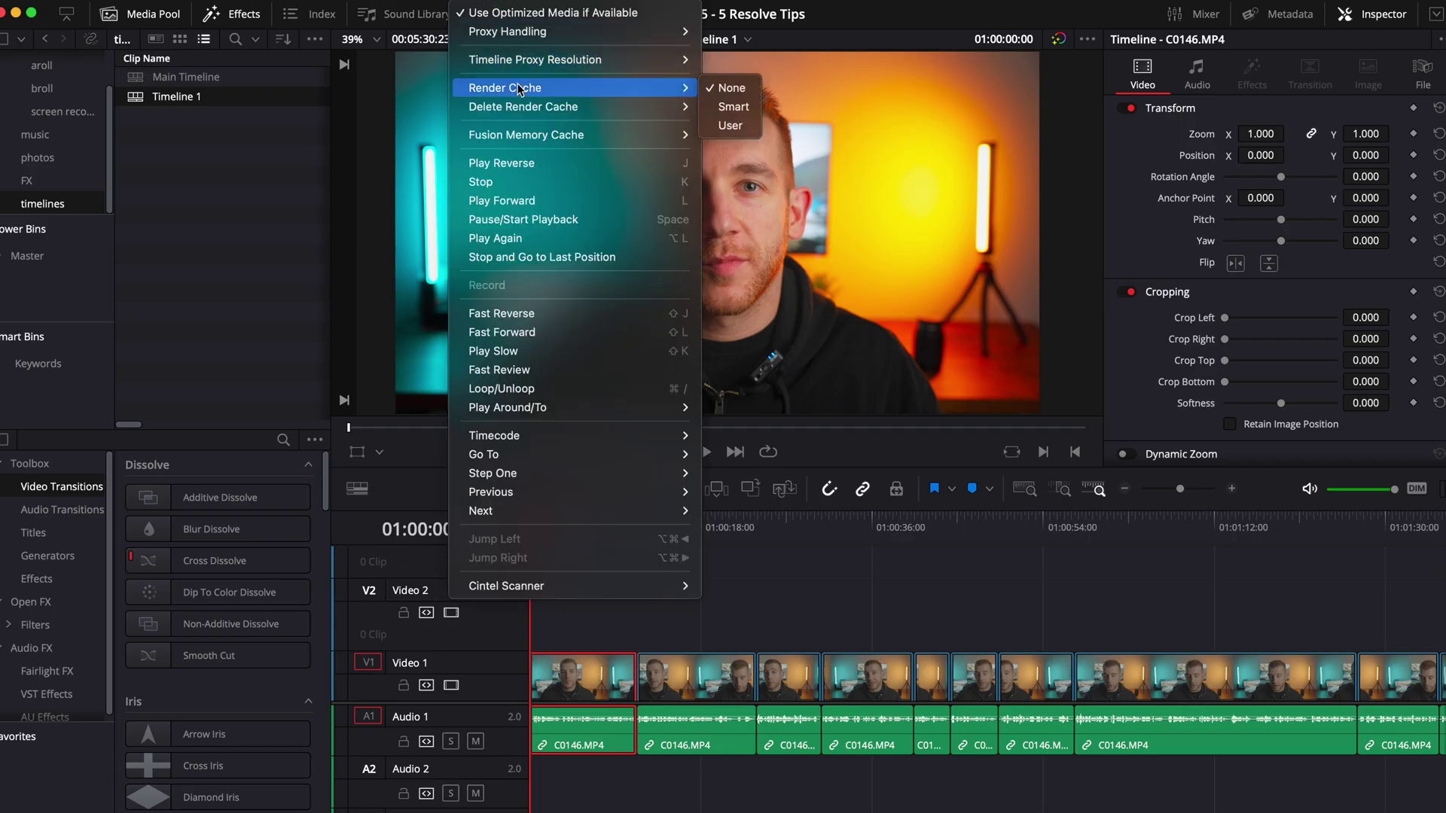
{"action": "left_click", "coordinate": [710, 109]}
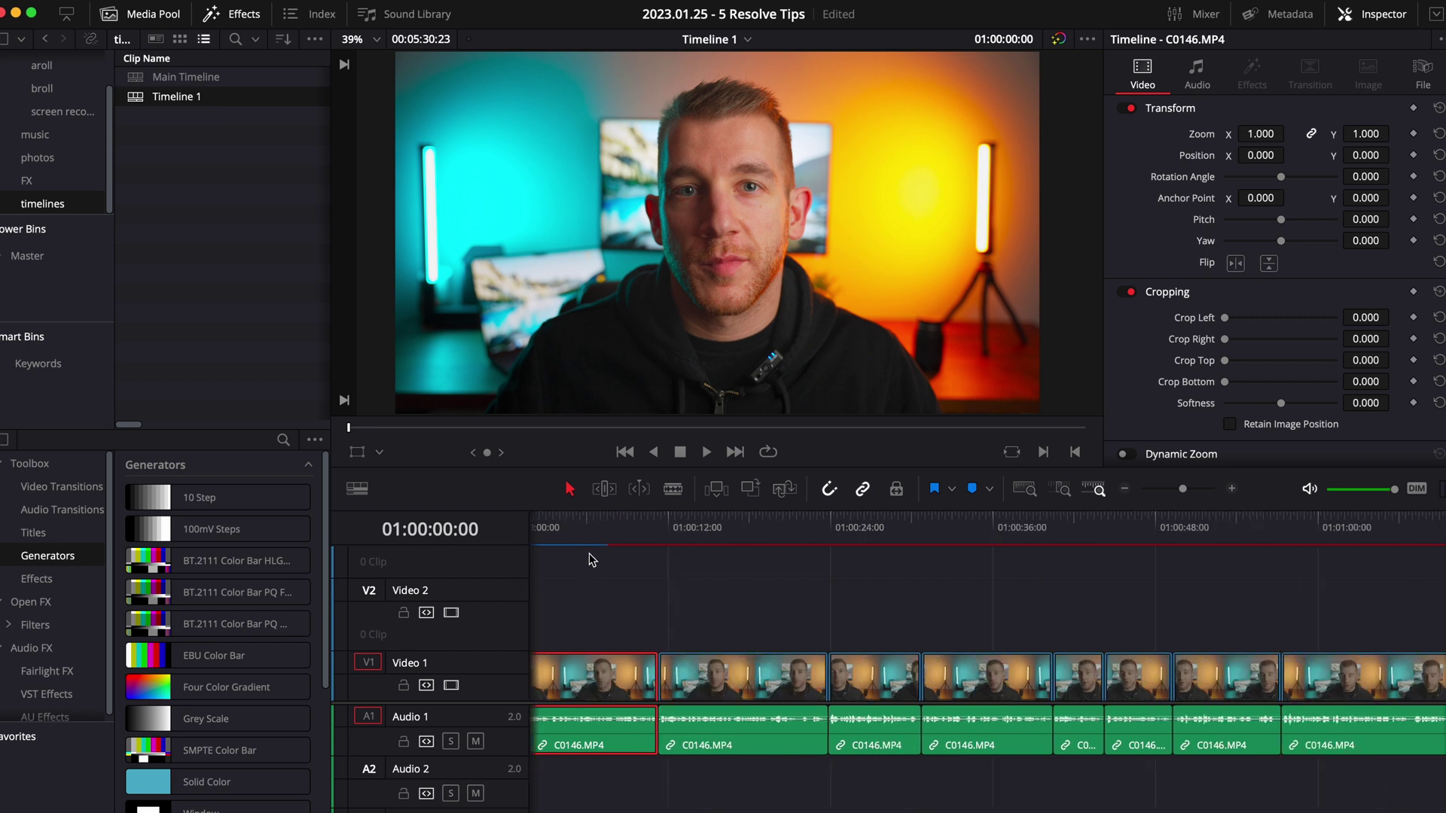
Examine the render cache line above the clips along Timeline 1 for rendered and unrendered sections.
{"action": "scroll", "coordinate": [602, 564], "scroll_direction": "up", "scroll_amount": 2}
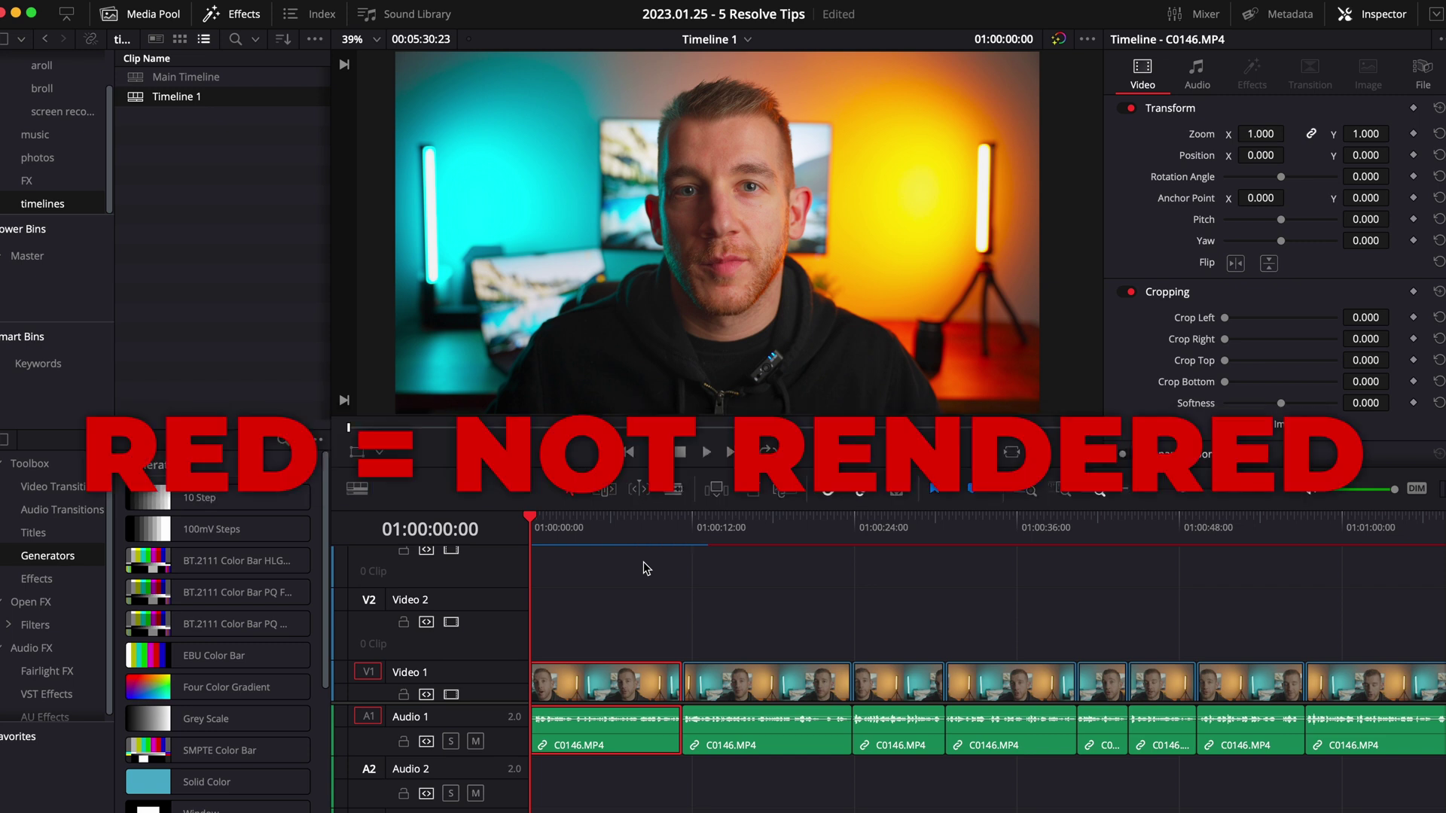
{"action": "scroll", "coordinate": [918, 590], "scroll_direction": "up", "scroll_amount": 5}
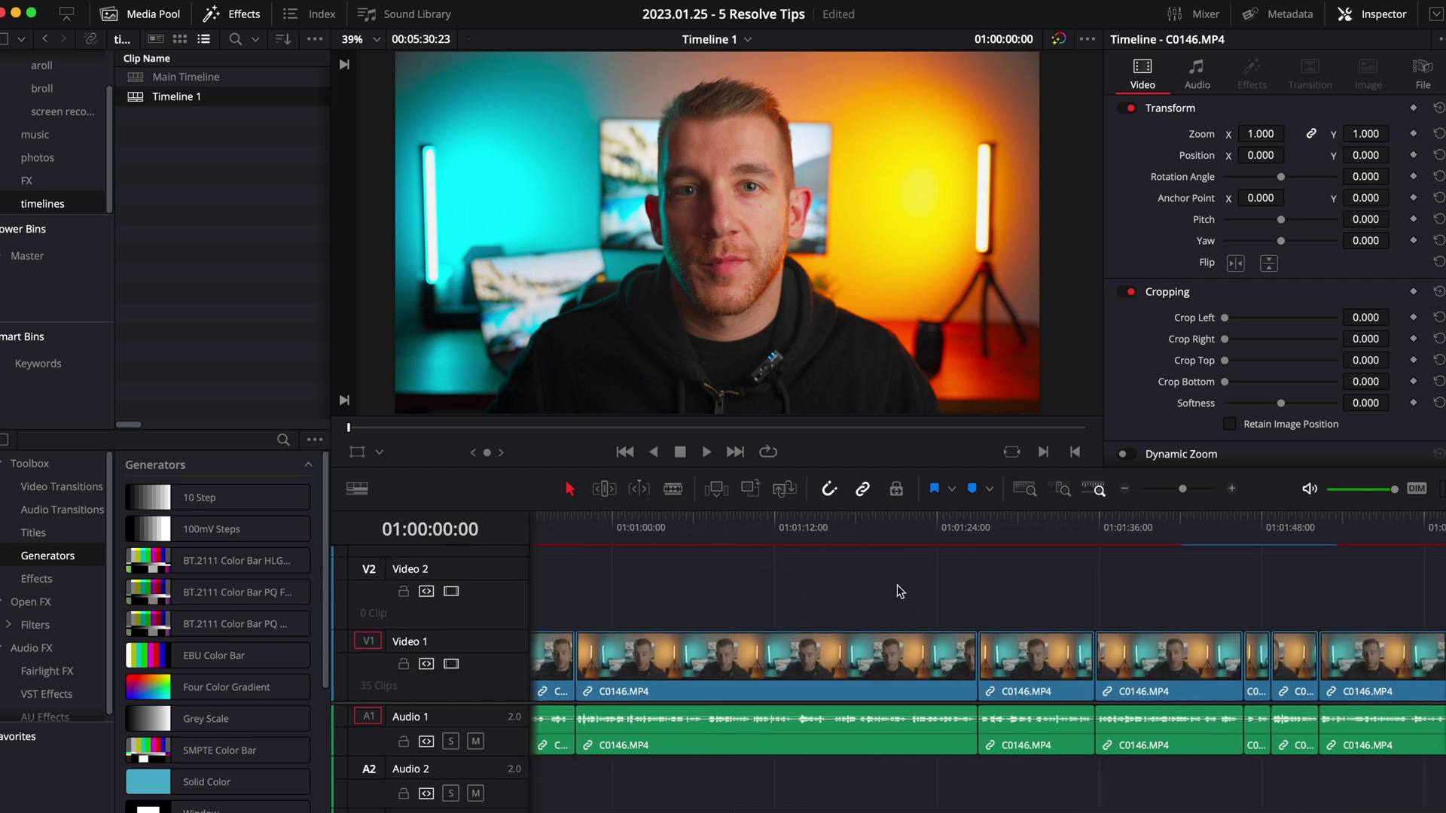
{"action": "scroll", "coordinate": [945, 600], "scroll_direction": "left", "scroll_amount": 2}
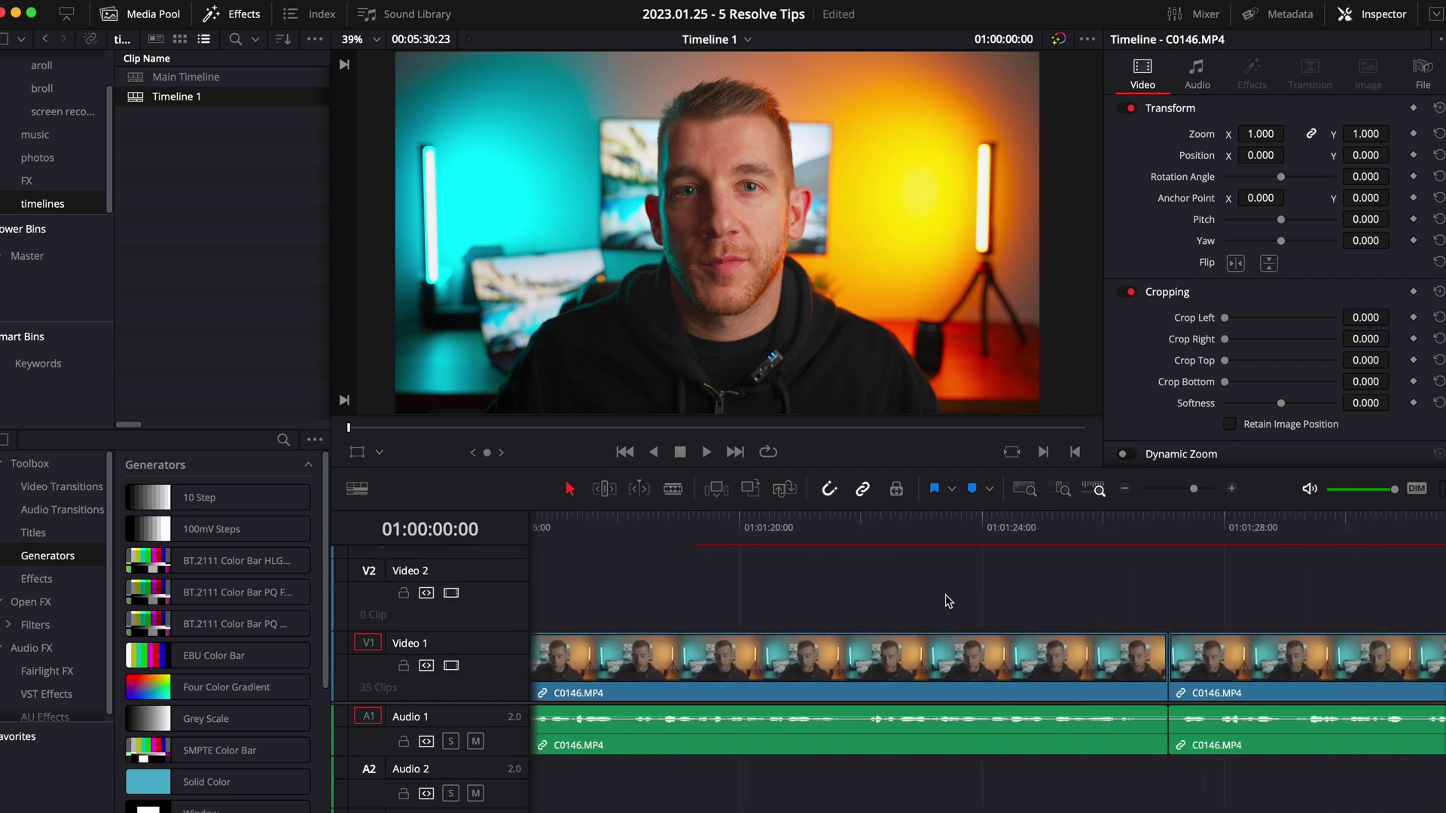
{"action": "scroll", "coordinate": [989, 602], "scroll_direction": "right", "scroll_amount": 6}
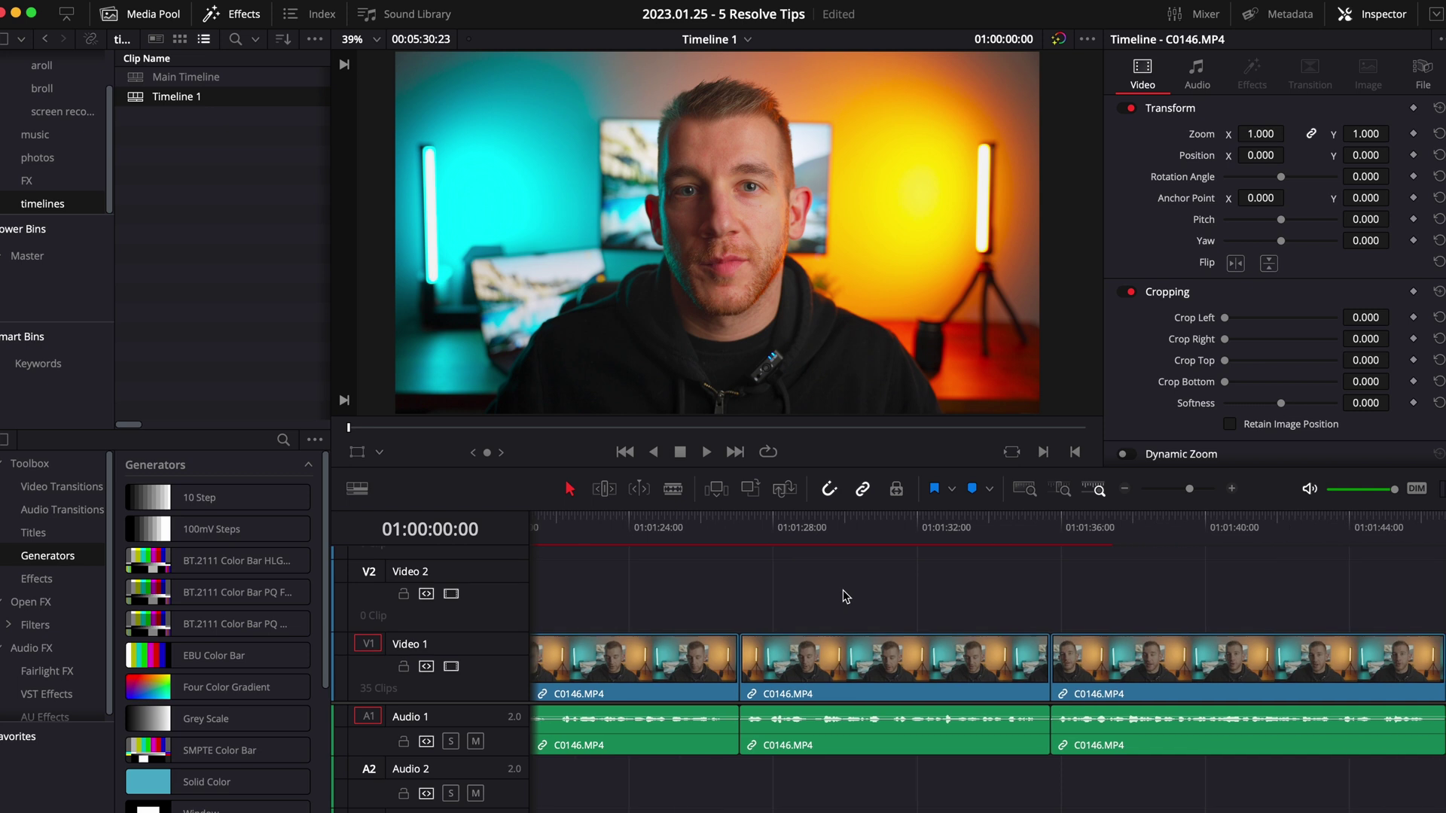
{"action": "scroll", "coordinate": [826, 589], "scroll_direction": "up", "scroll_amount": 2}
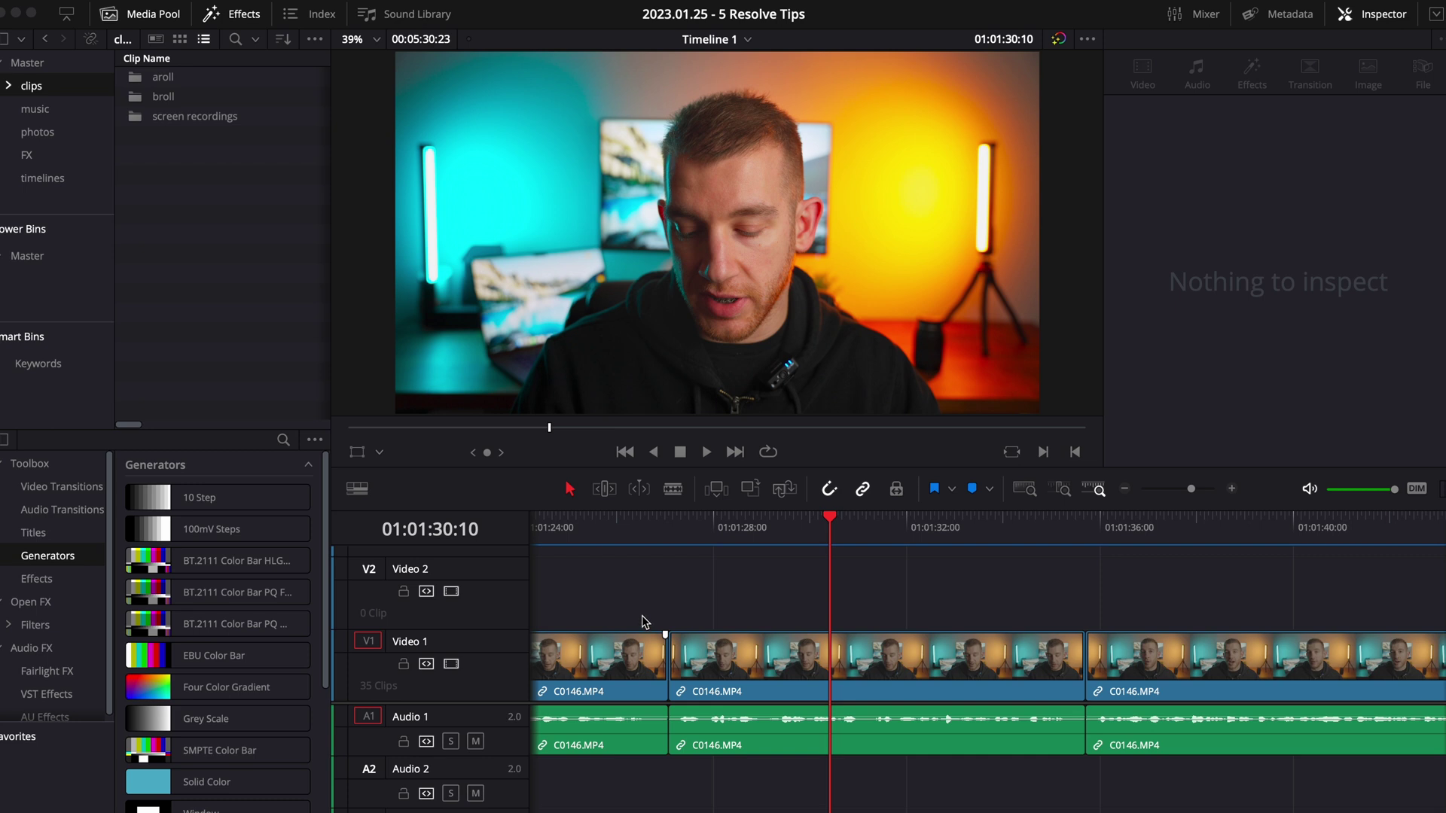
Create an empty timeline named "broll selects" in the timelines bin, using the project settings.
{"action": "left_click", "coordinate": [43, 177]}
{"action": "right_click", "coordinate": [213, 165]}
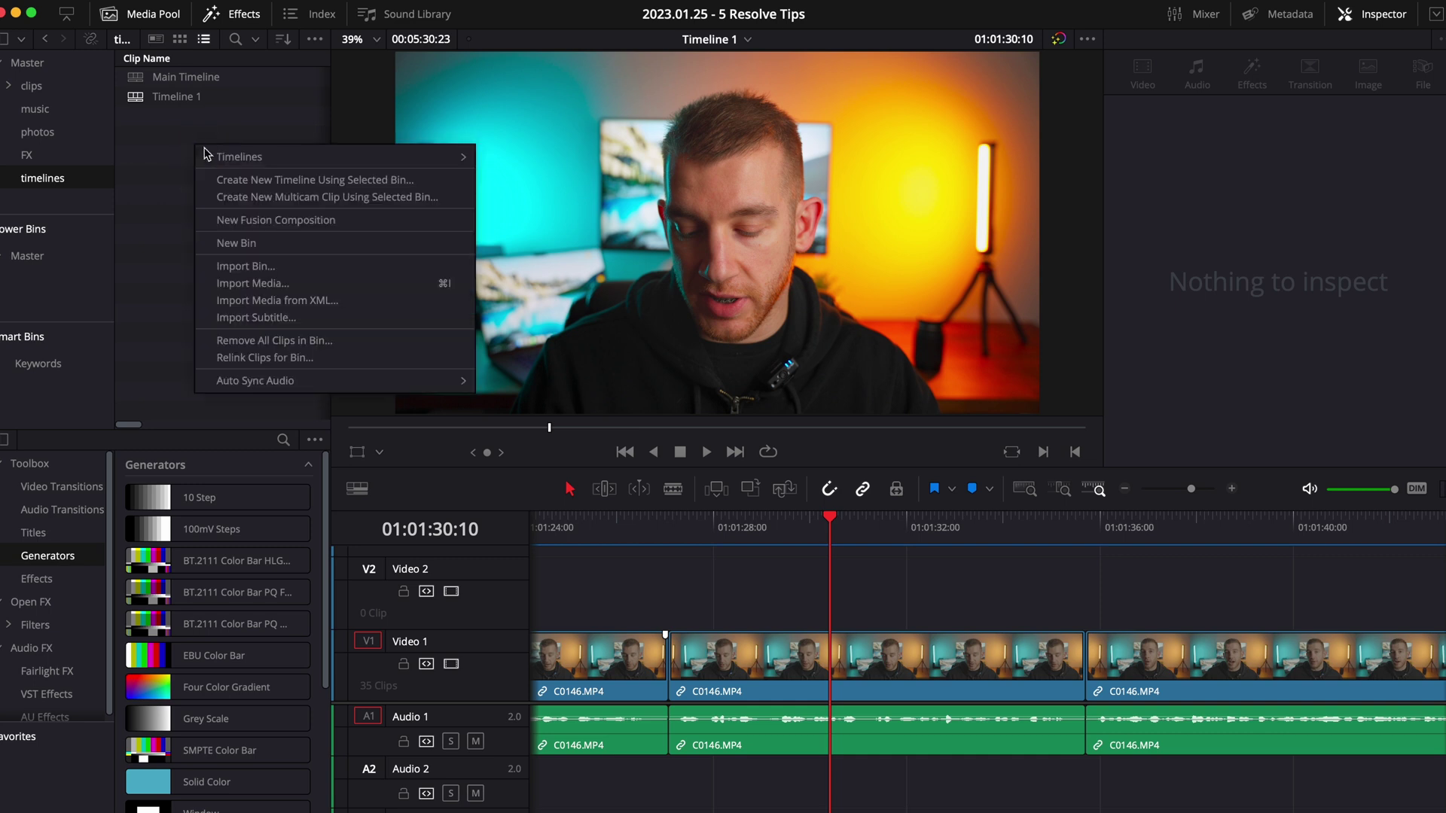
{"action": "mouse_move", "coordinate": [226, 156]}
{"action": "left_click", "coordinate": [535, 162]}
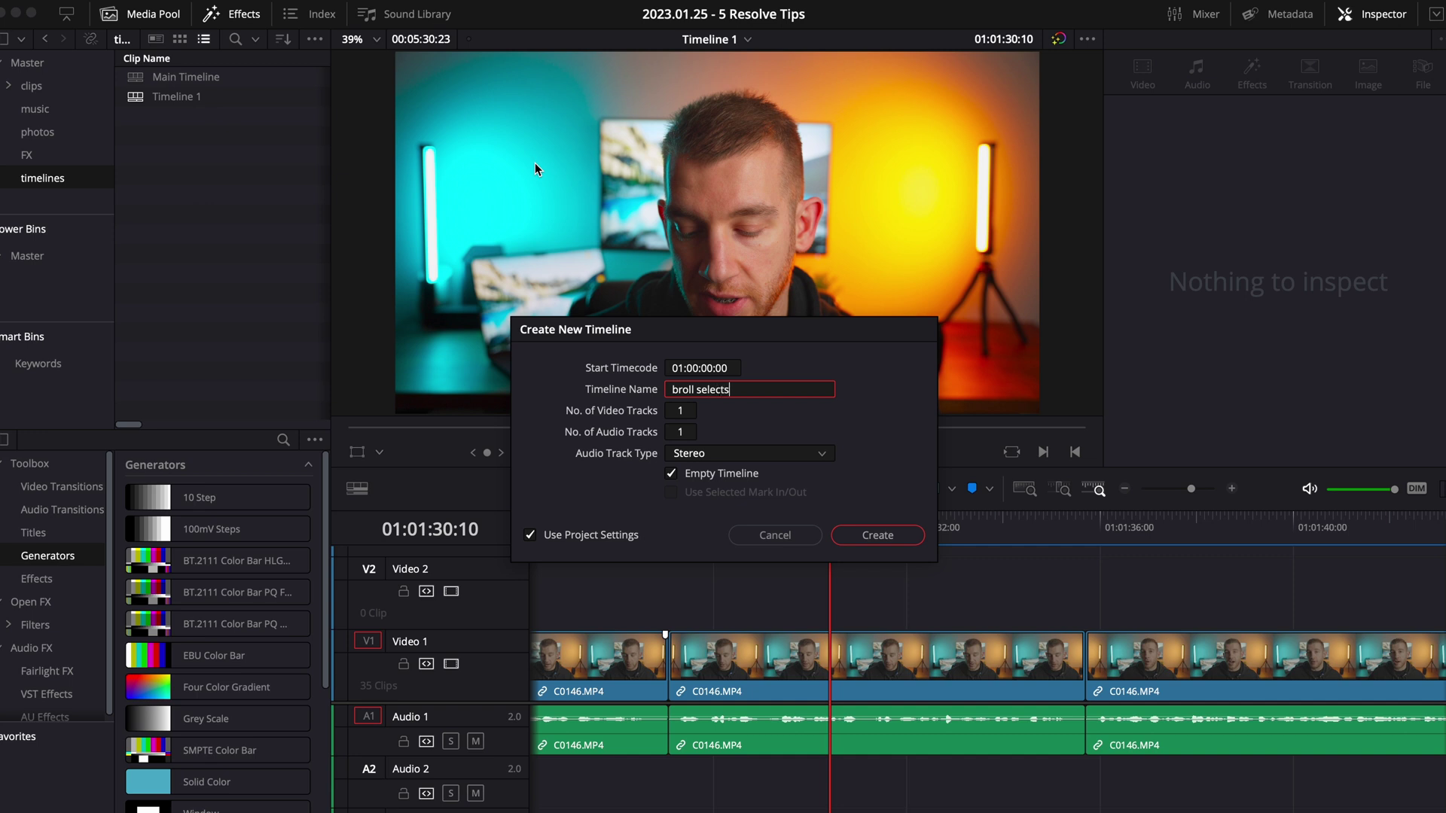
{"action": "left_click", "coordinate": [877, 535]}
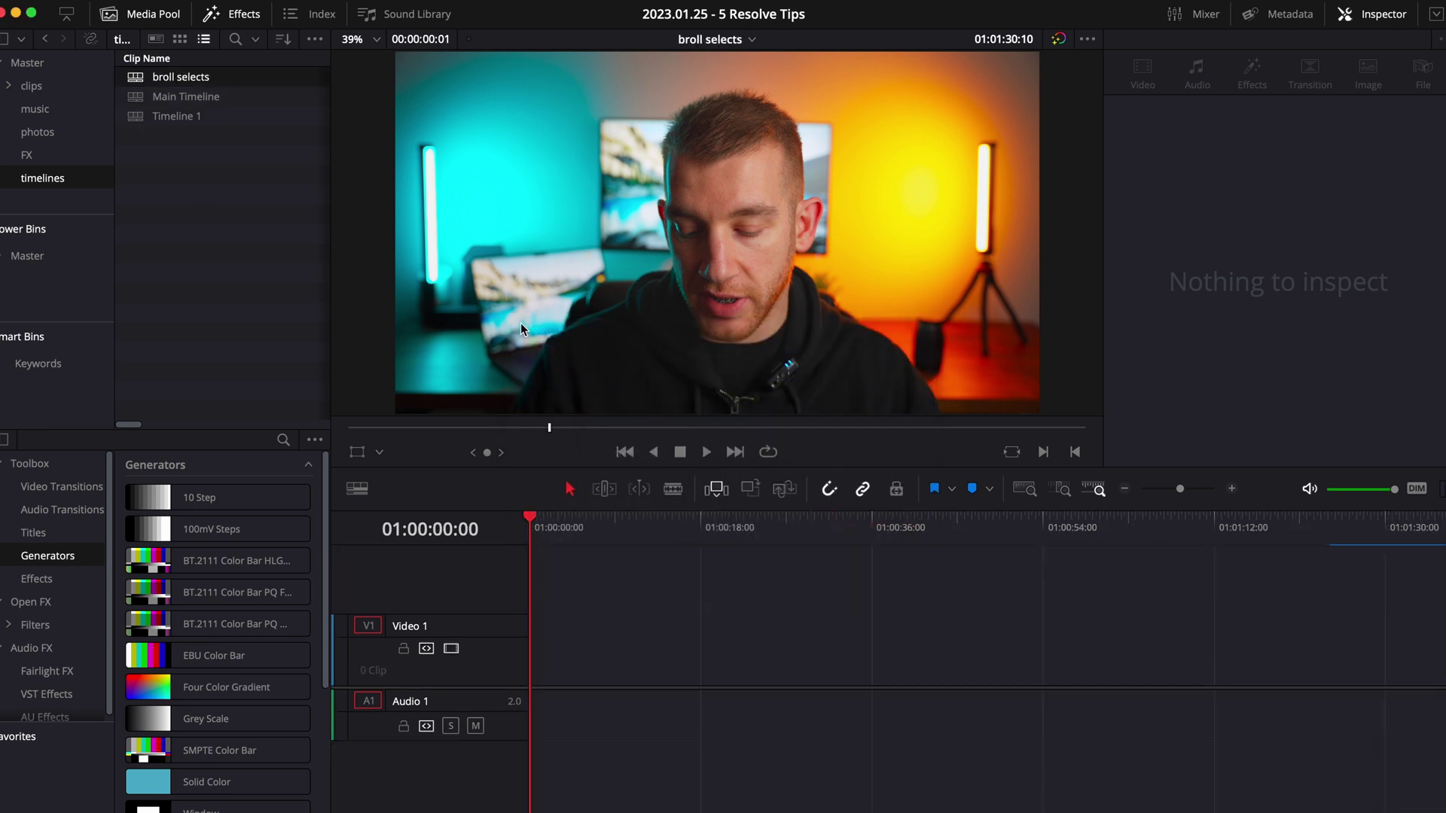
Add all five clips from the broll bin to the start of the broll selects timeline.
{"action": "left_click", "coordinate": [8, 85]}
{"action": "left_click", "coordinate": [42, 132]}
{"action": "left_click_drag", "start_coordinate": [213, 183], "coordinate": [531, 622]}
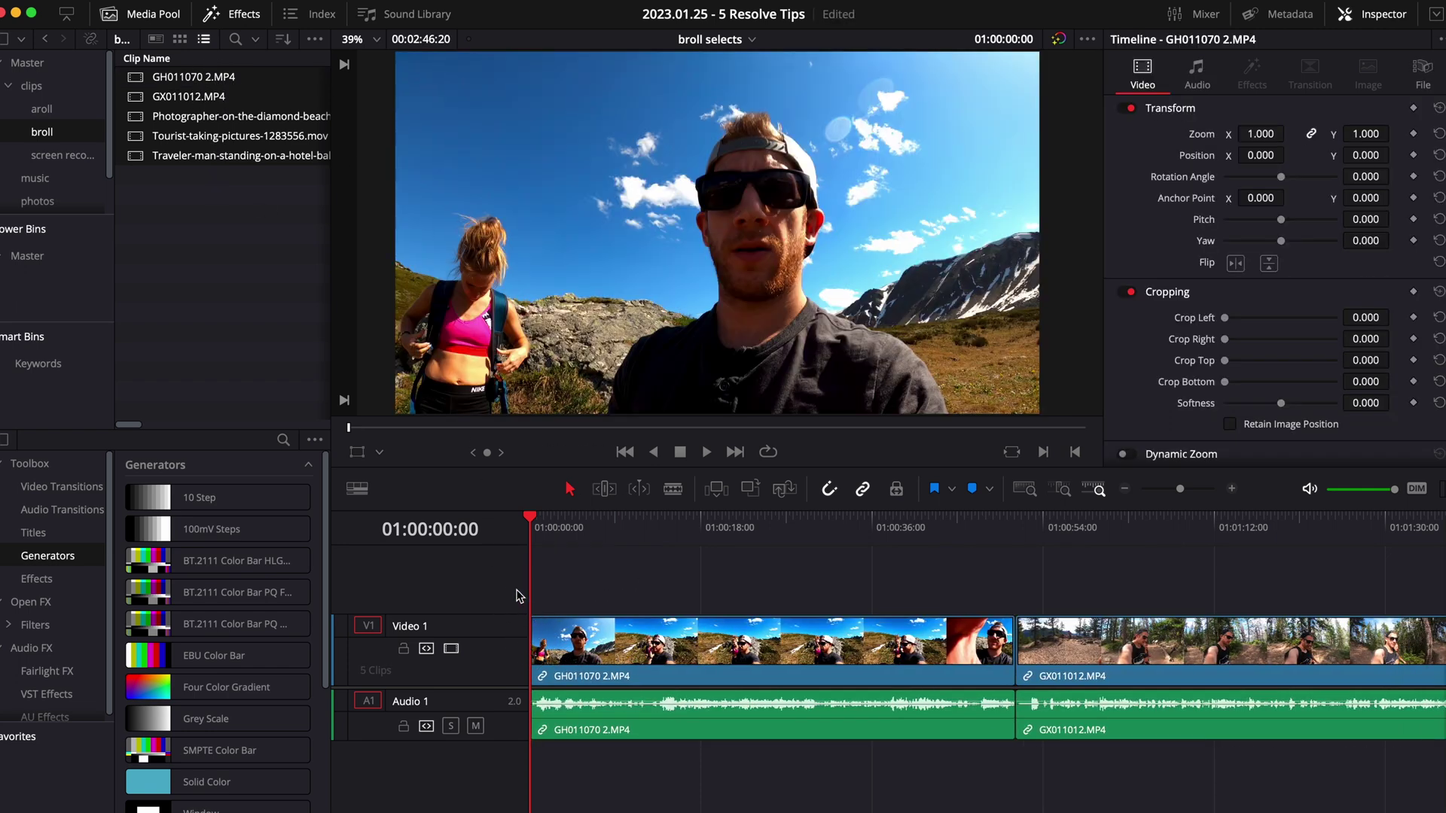
Ripple trim the end of GH011070 2.MP4 to 01:00:04:08 and cut GX011012.MP4 down to a short section.
{"action": "key", "text": "shift+z"}
{"action": "key", "text": "space"}
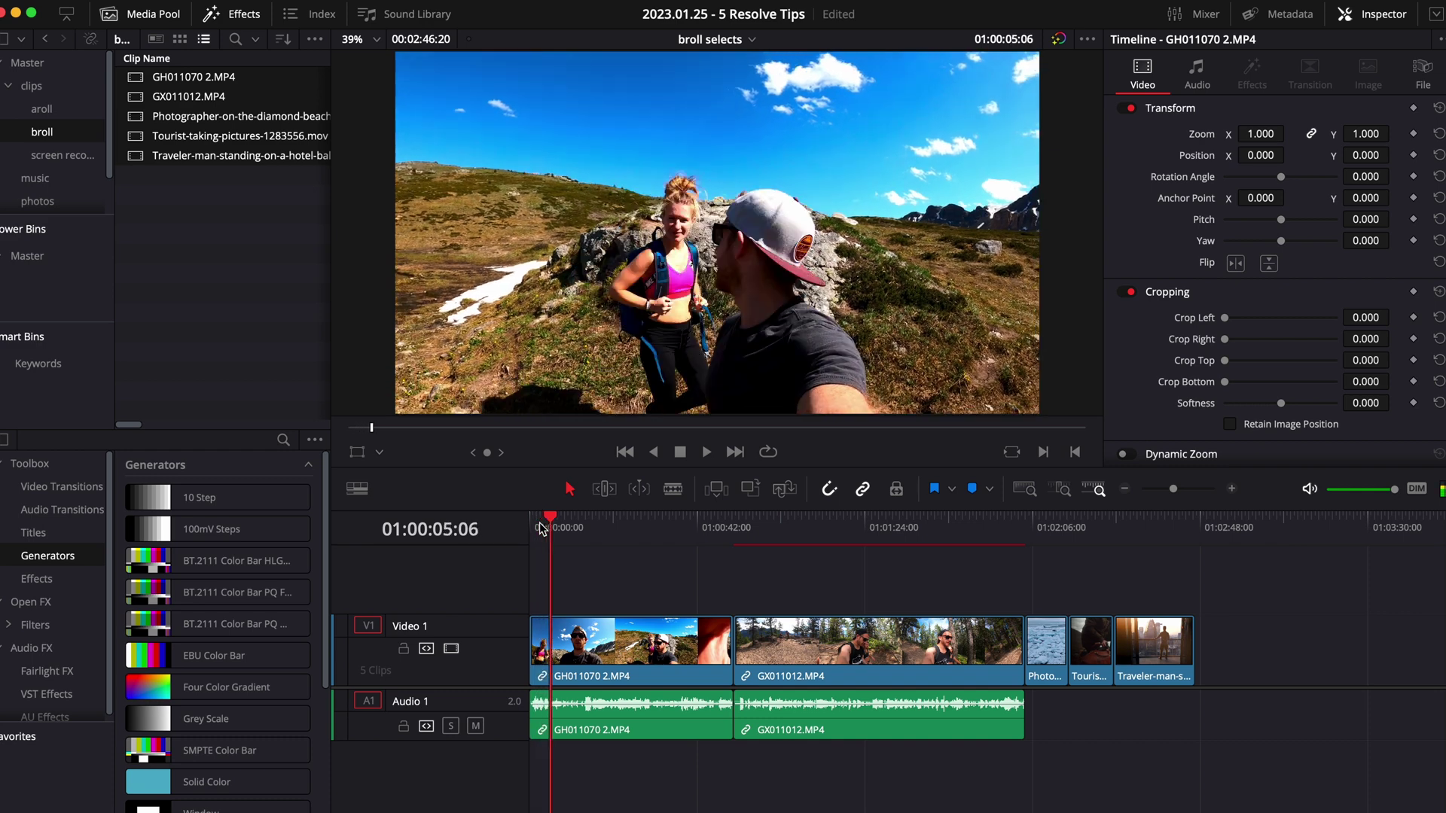
{"action": "key", "text": "ctrl+shift+]"}
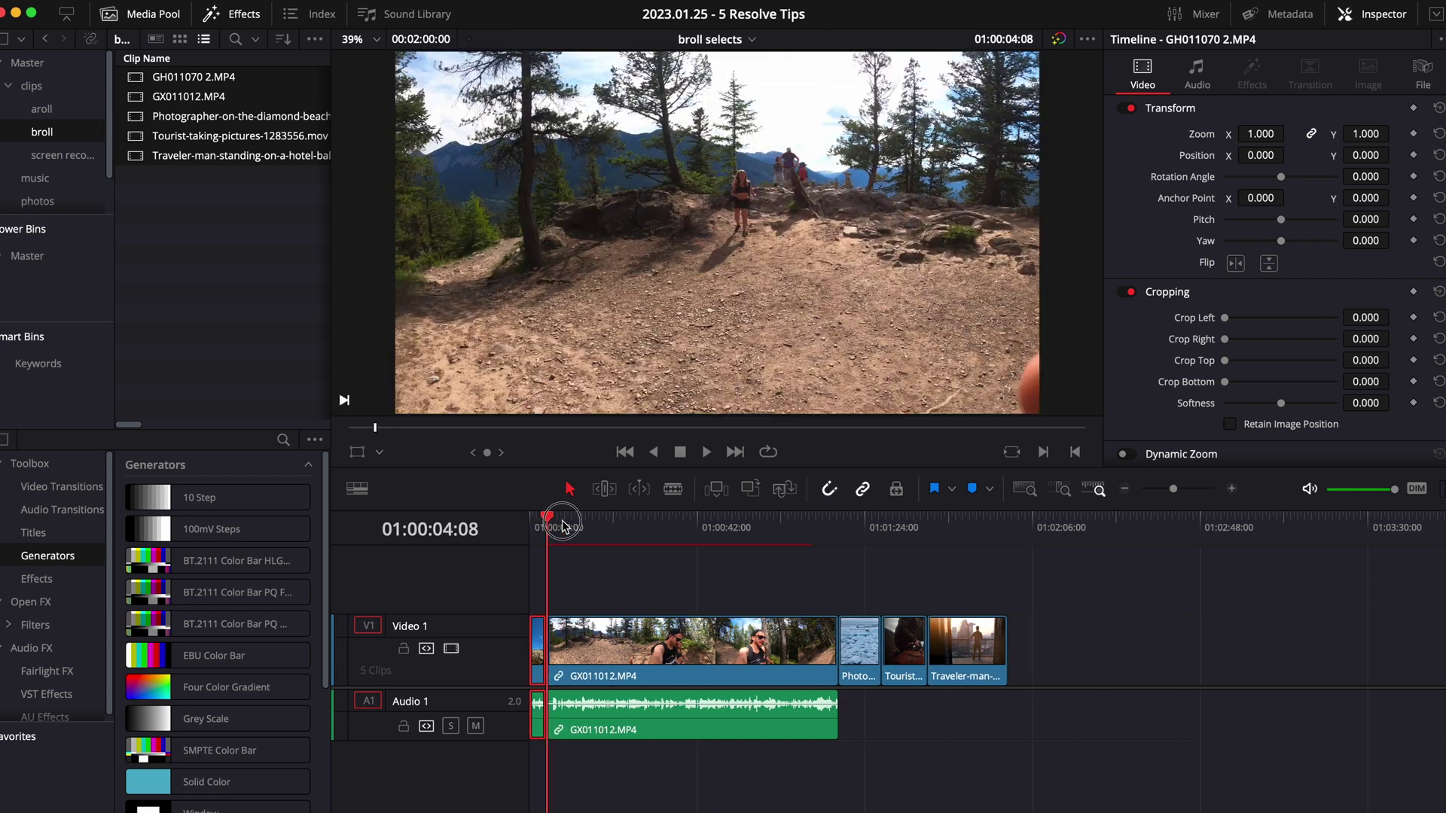
{"action": "key", "text": "ctrl+shift+["}
{"action": "key", "text": "ctrl+shift+]"}
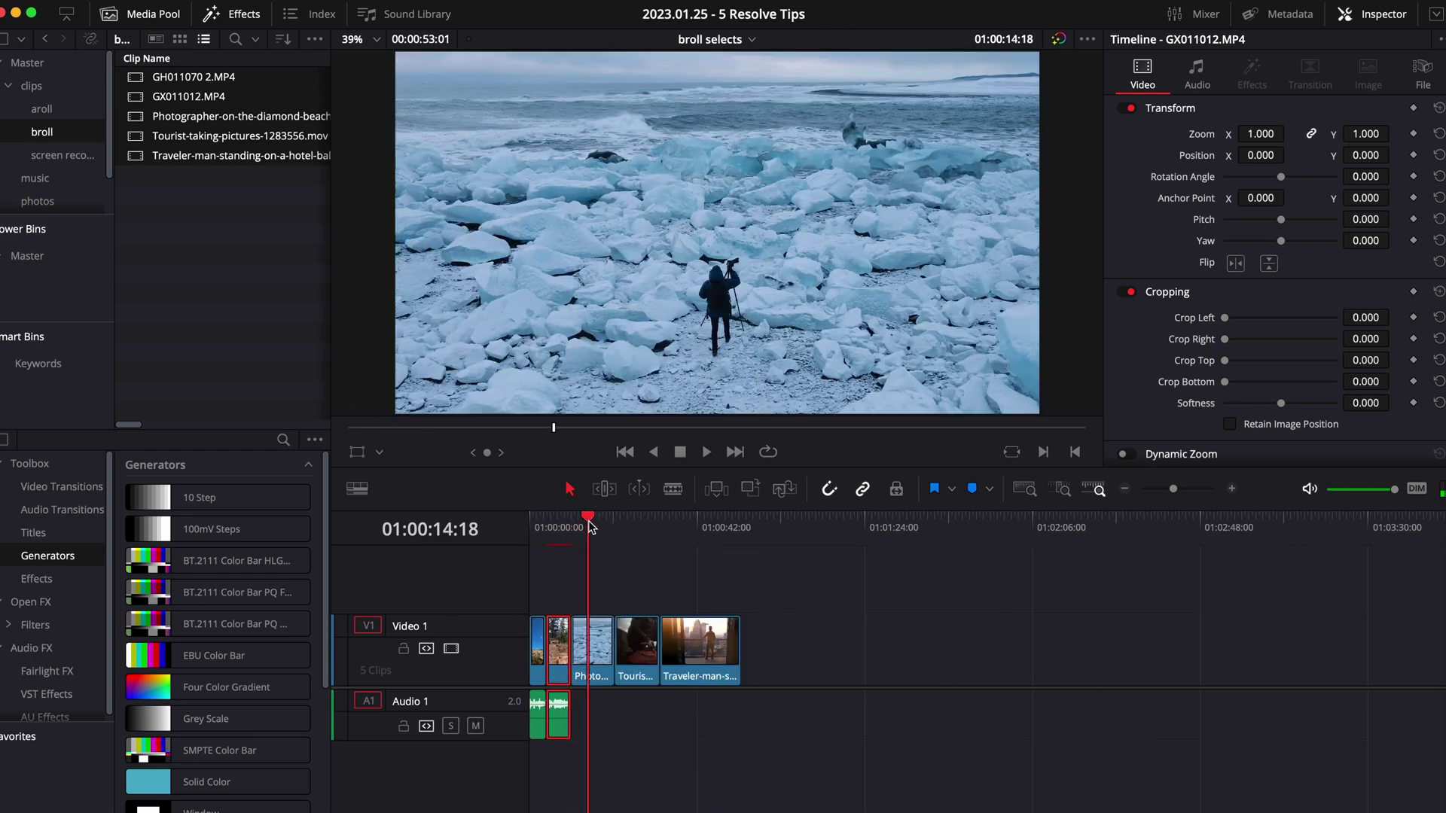
Ripple trim the end of the Photographer clip and shorten the Tourist clip so it ends at 01:00:20:04.
{"action": "key", "text": "ctrl+shift+]"}
{"action": "left_click", "coordinate": [614, 527]}
{"action": "key", "text": "ctrl+shift+["}
{"action": "key", "text": "ctrl+shift+]"}
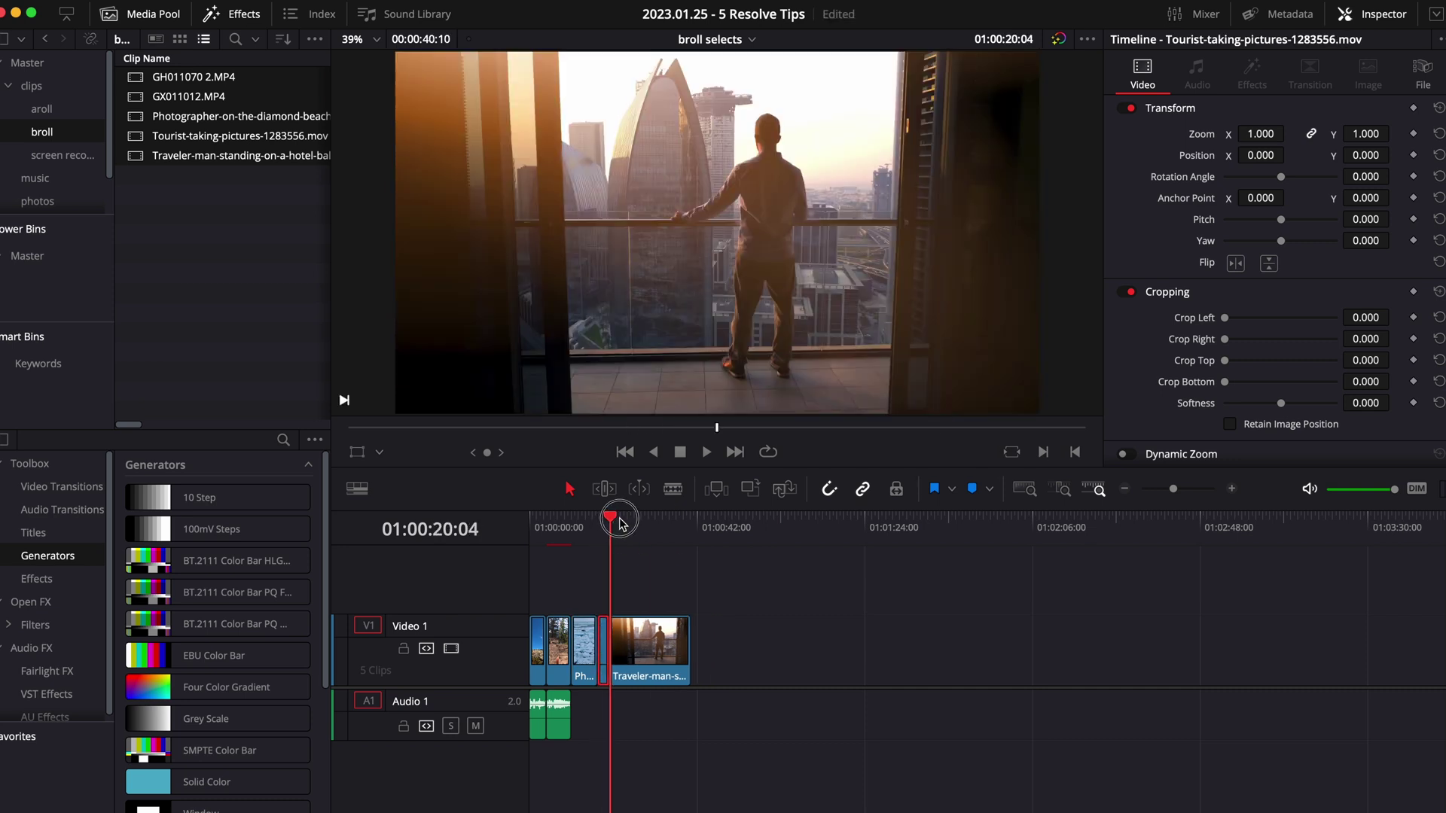
Ripple trim the start and end of the Traveler clip so it ends at 01:00:26:08.
{"action": "key", "text": "ctrl+shift+["}
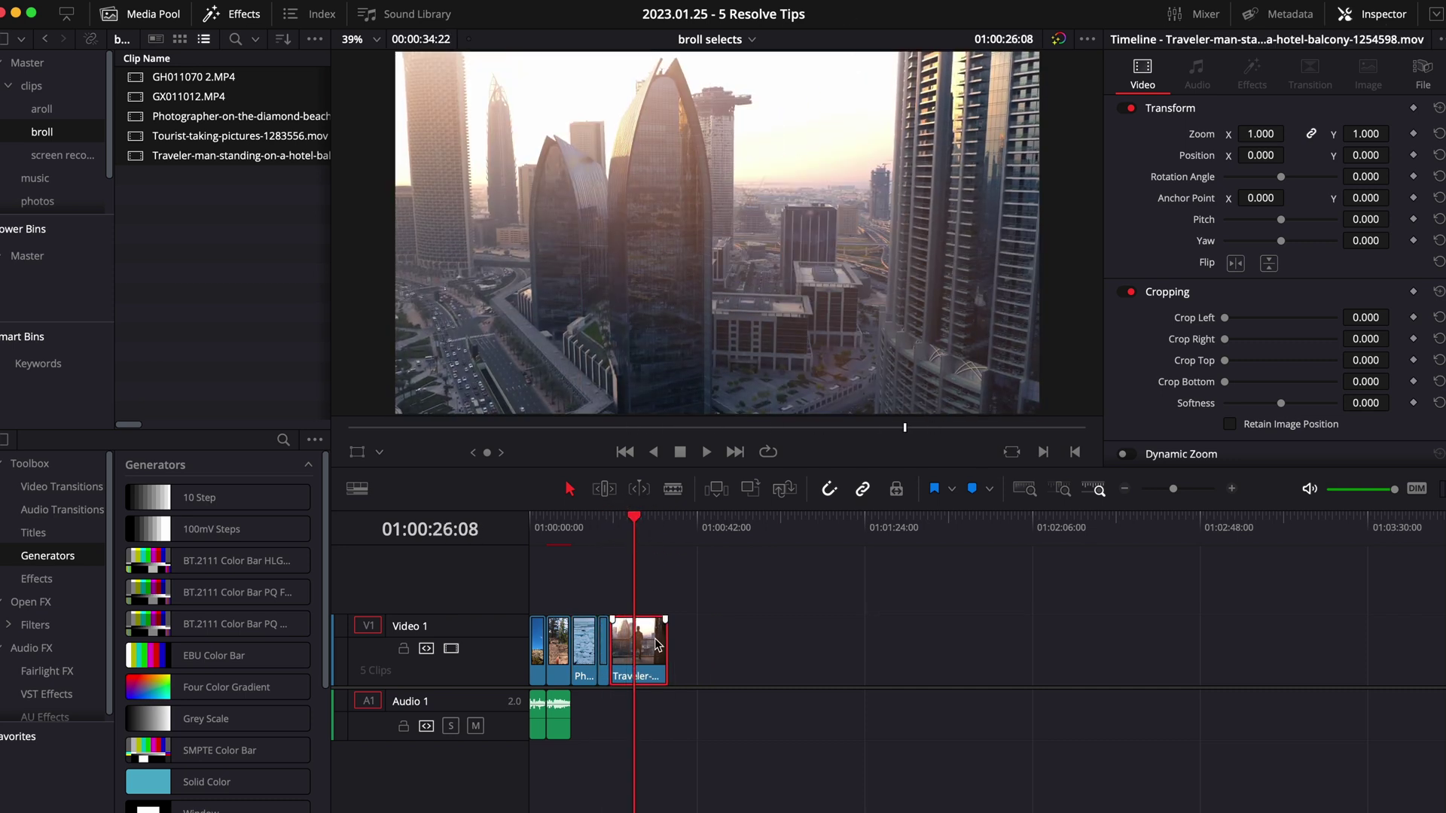
{"action": "key", "text": "ctrl+shift+]"}
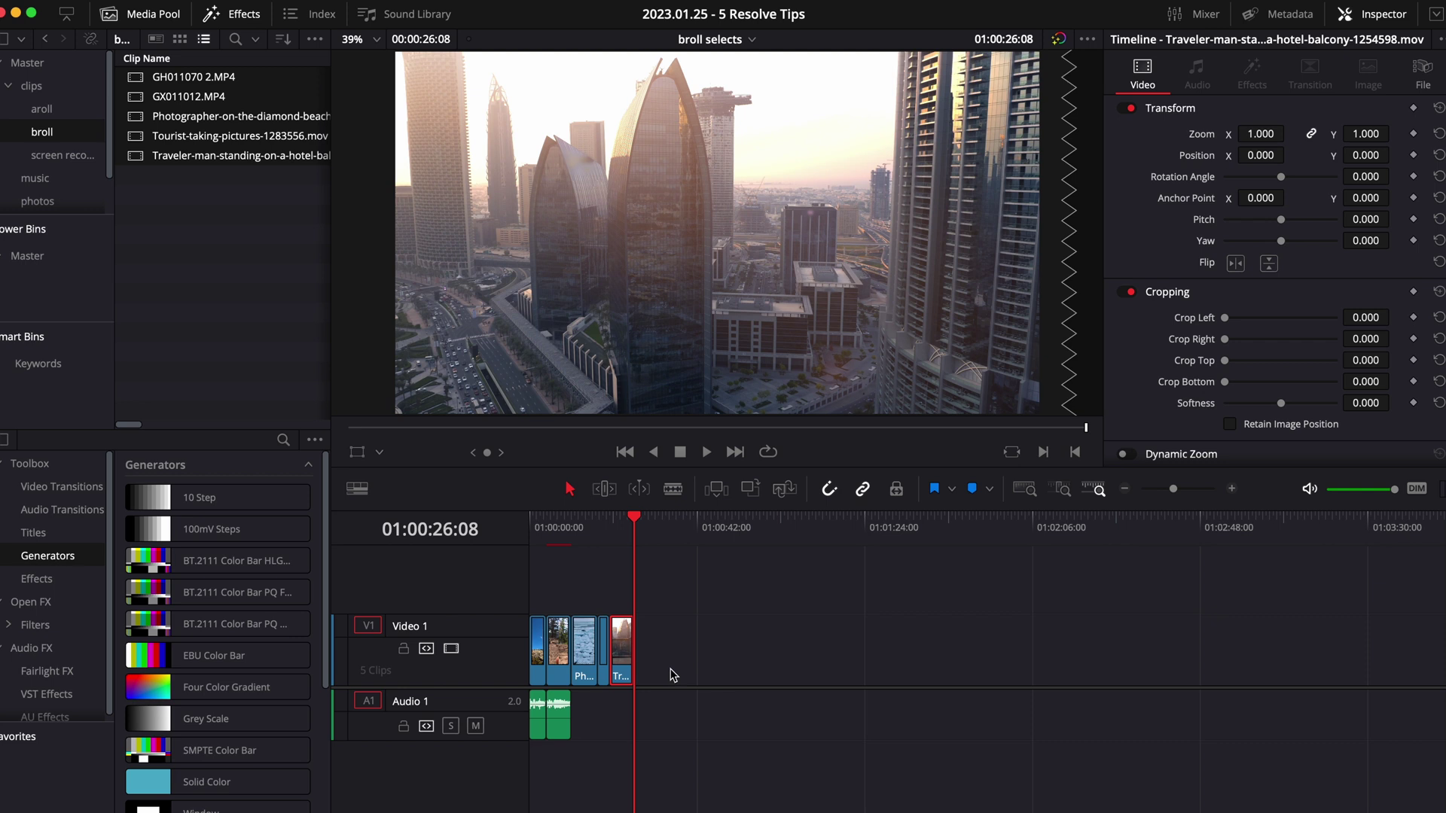
Enable stacked timelines in the timeline view options.
{"action": "left_click", "coordinate": [355, 491]}
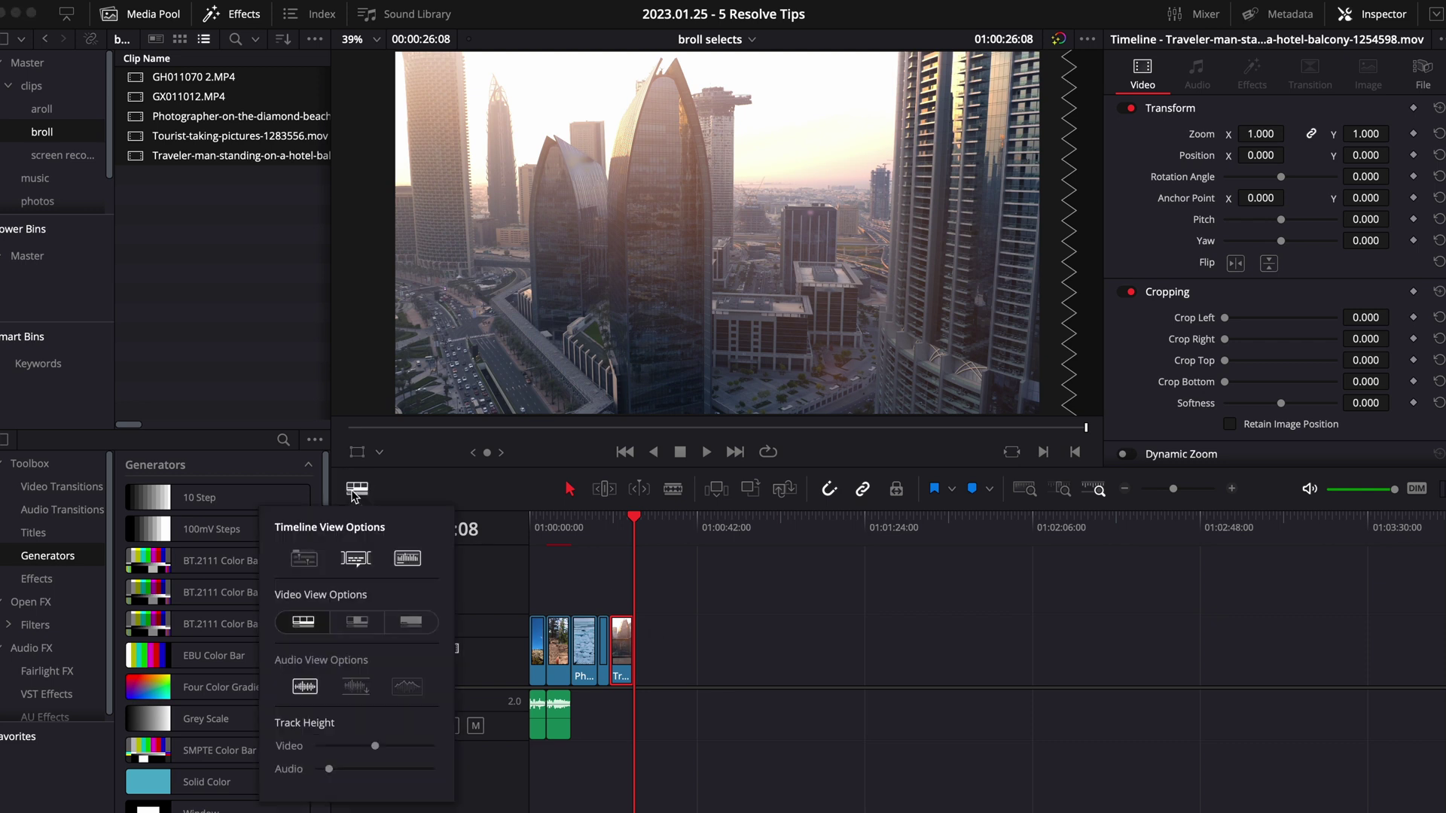
{"action": "left_click", "coordinate": [297, 566]}
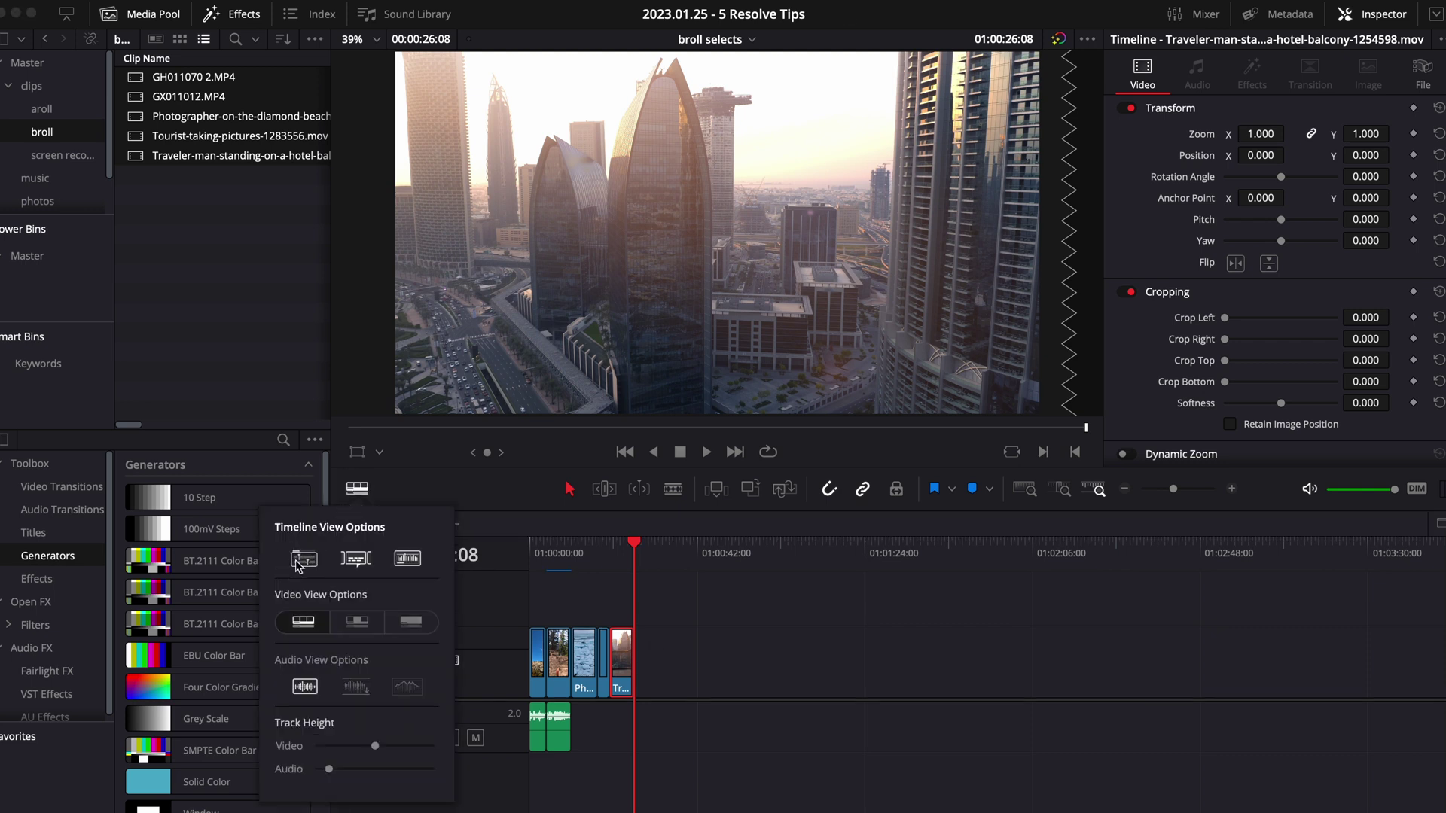
Add a second timeline pane stacked with broll selects and open Main Timeline in it.
{"action": "left_click", "coordinate": [728, 615]}
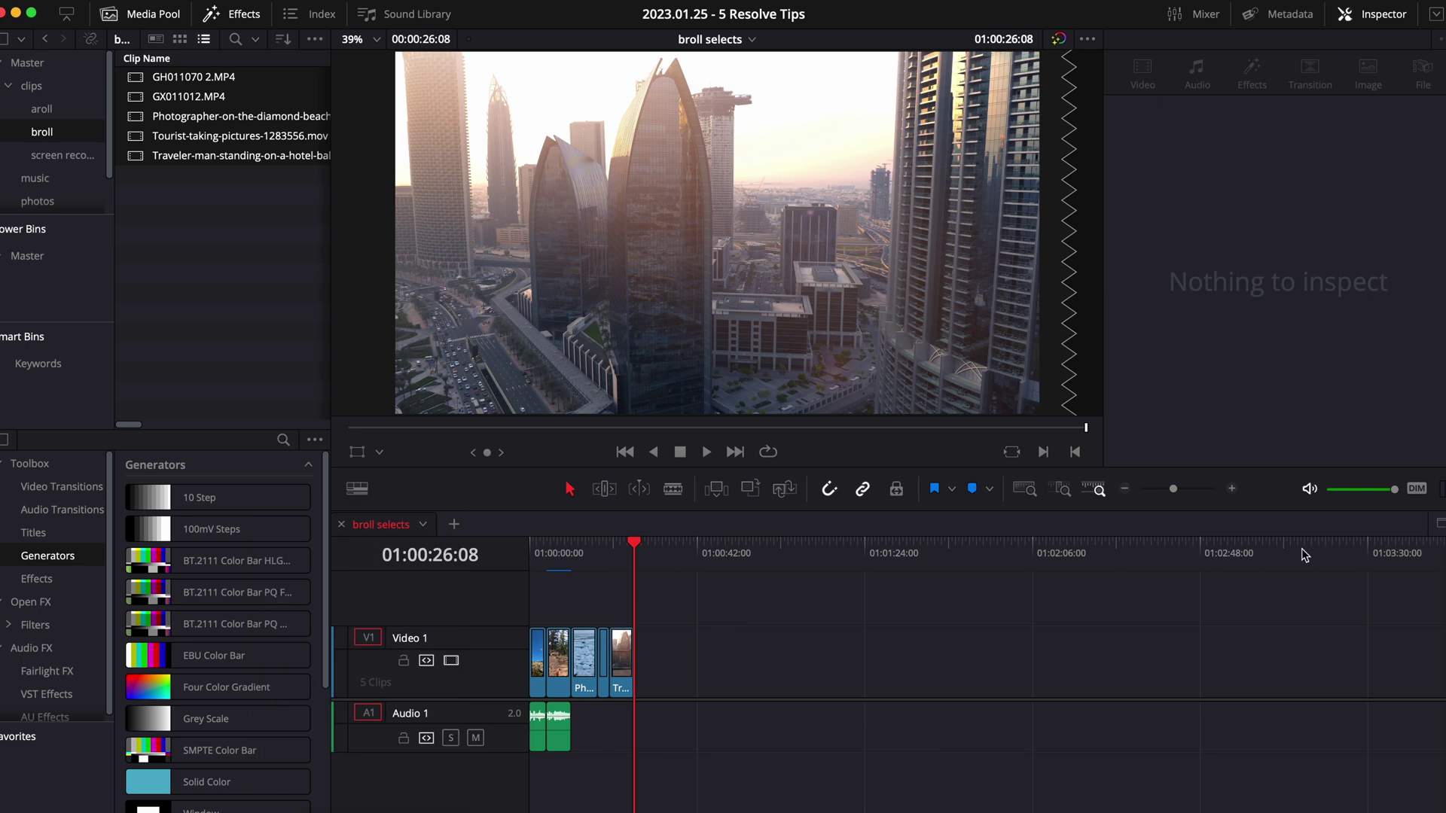
{"action": "left_click", "coordinate": [1438, 525]}
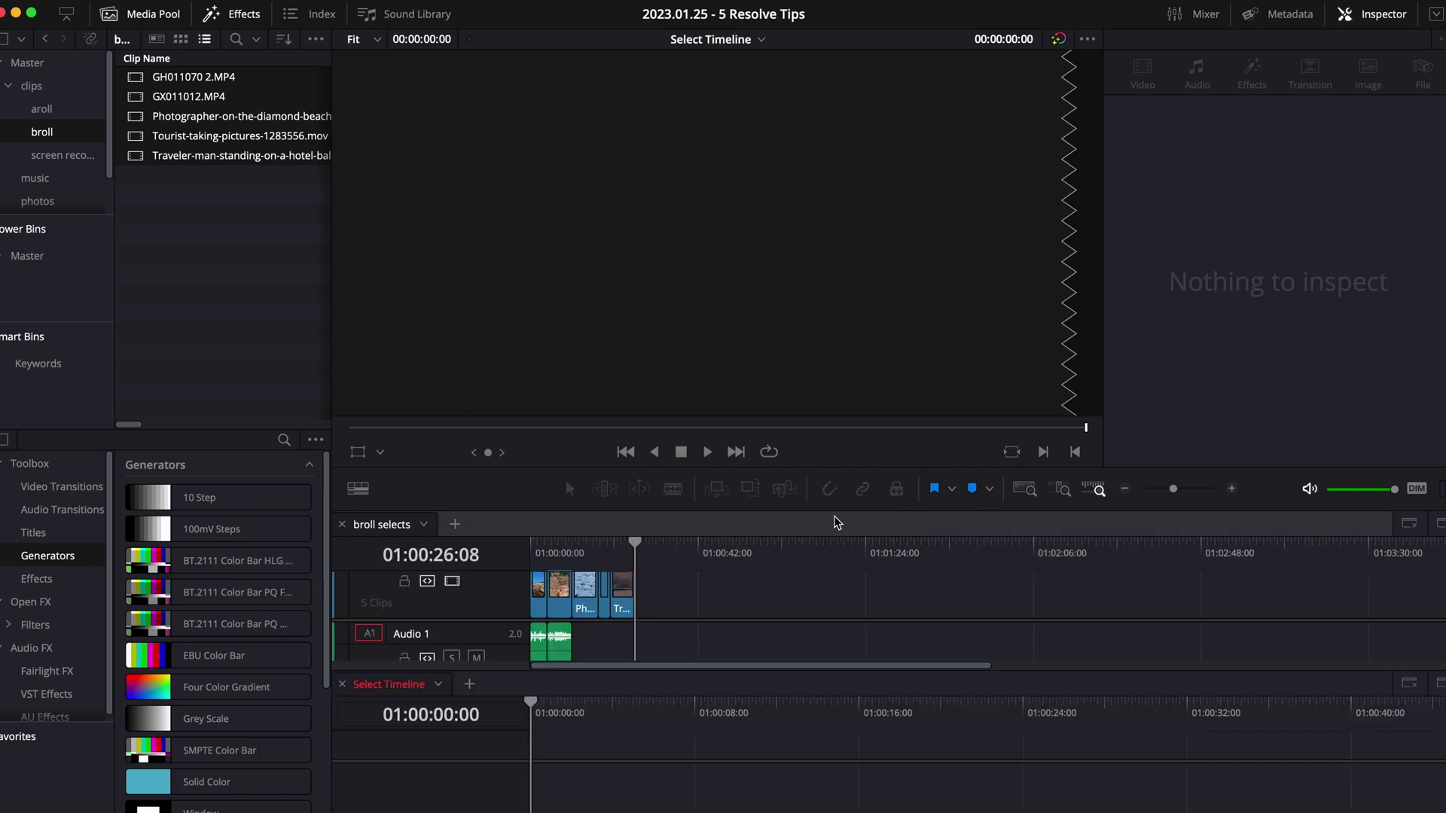
{"action": "left_click", "coordinate": [439, 686]}
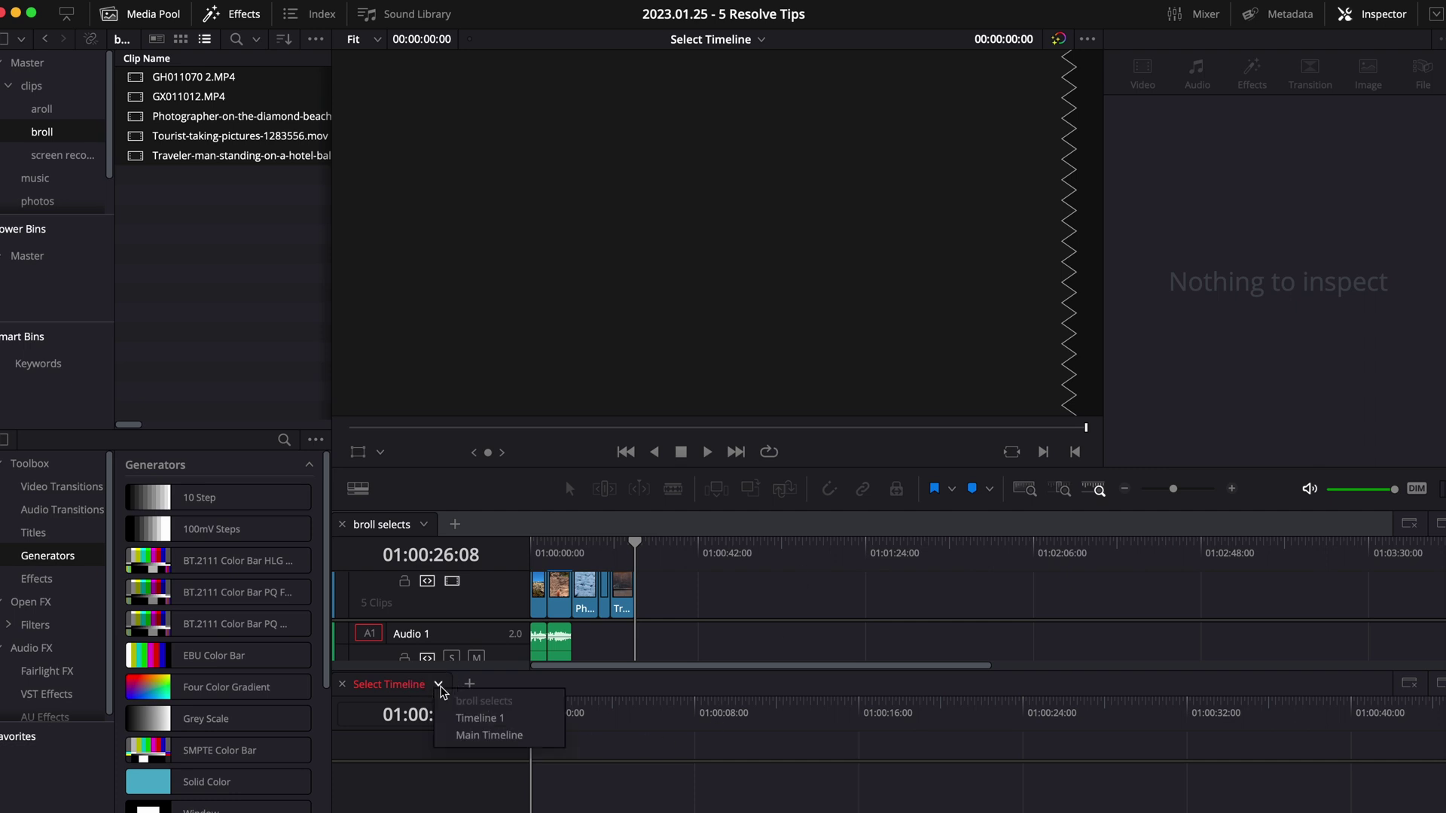
{"action": "left_click", "coordinate": [470, 735]}
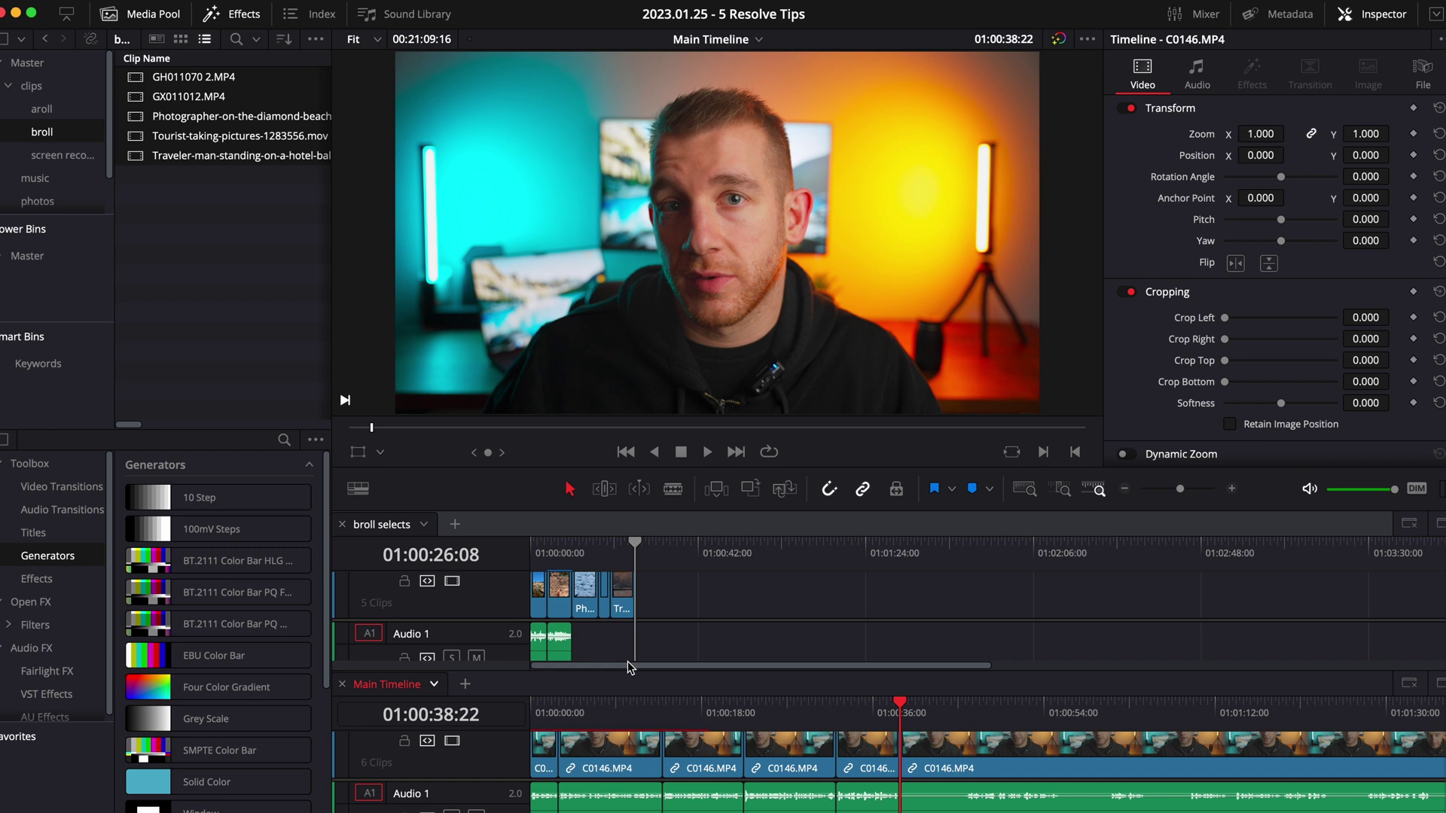
Enlarge the timeline area and place the Traveler clip from broll selects onto Video 2 of Main Timeline at 01:00:27:11.
{"action": "left_click_drag", "start_coordinate": [664, 466], "coordinate": [667, 236]}
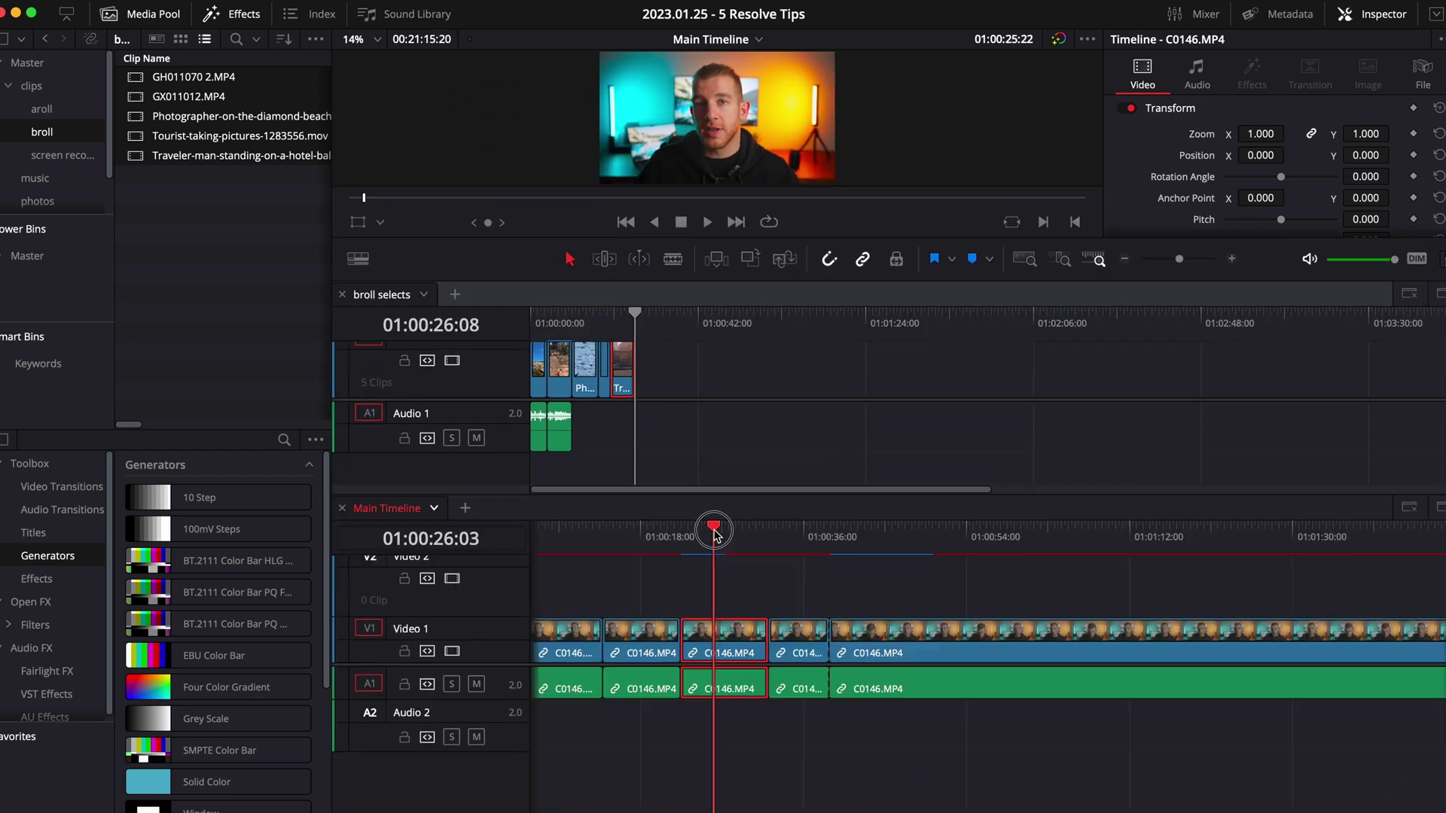
{"action": "left_click_drag", "start_coordinate": [715, 531], "coordinate": [726, 531]}
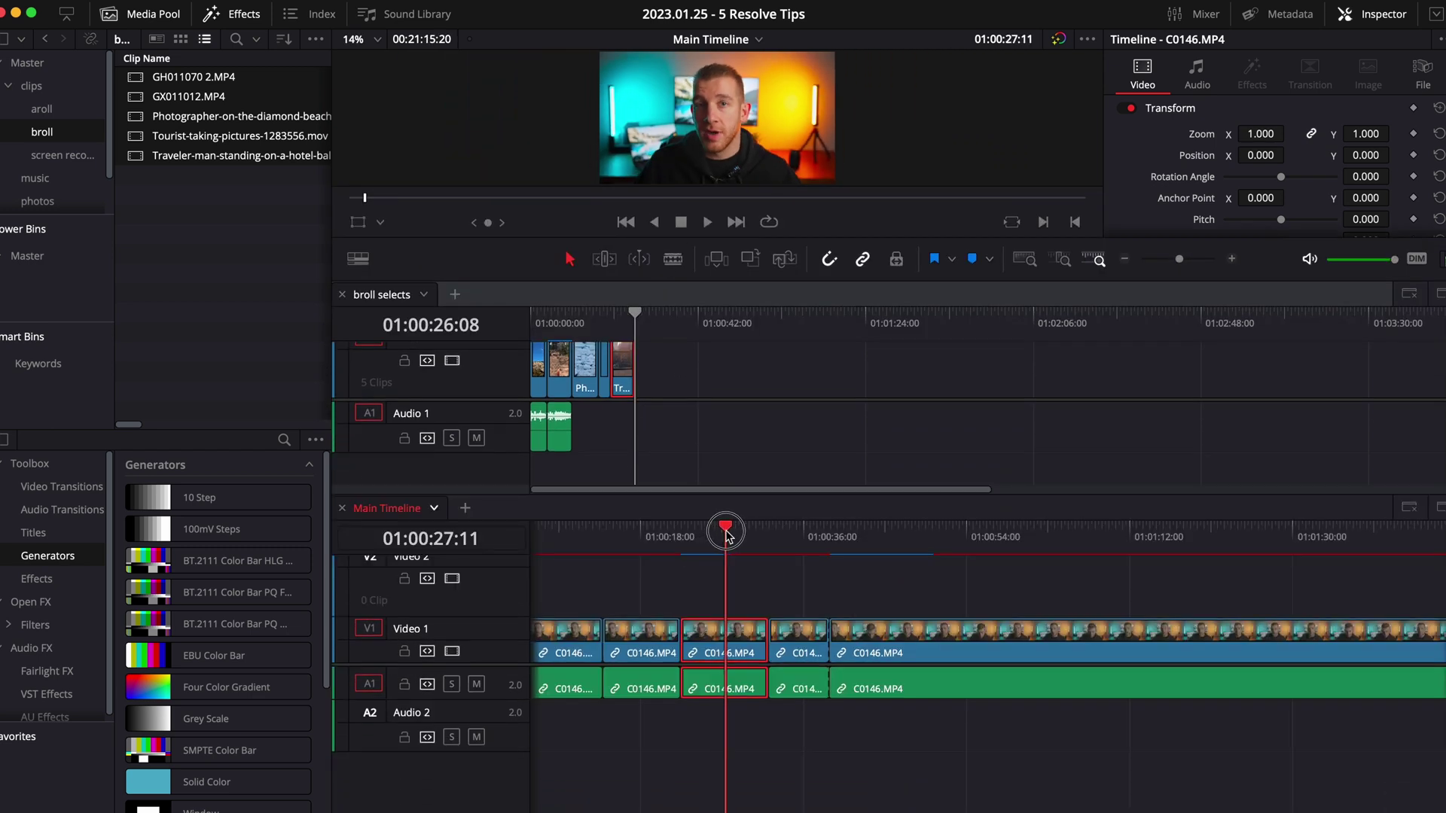
{"action": "left_click_drag", "start_coordinate": [624, 380], "coordinate": [745, 594]}
{"action": "left_click", "coordinate": [876, 645]}
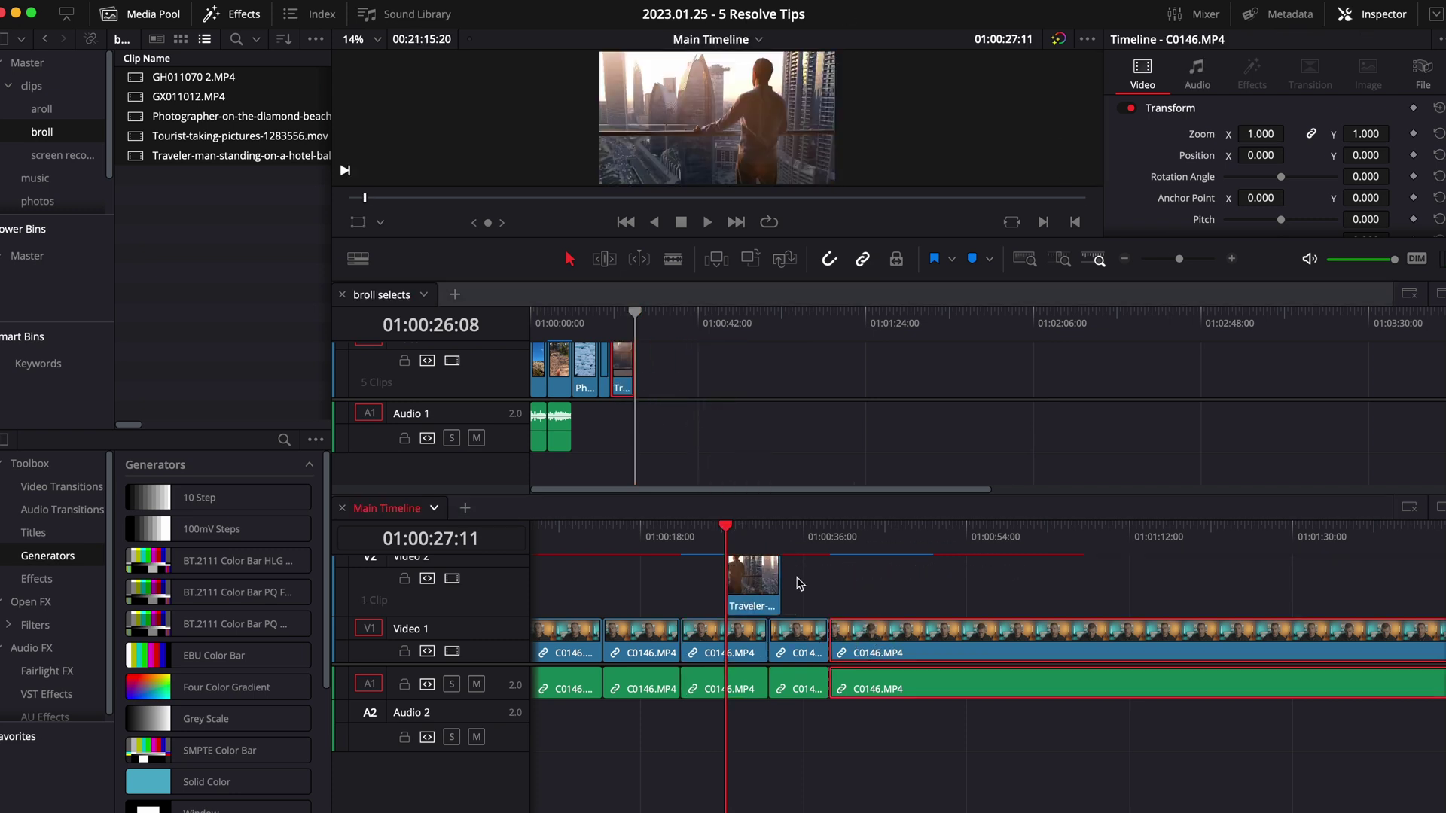
{"action": "left_click_drag", "start_coordinate": [728, 534], "coordinate": [865, 543]}
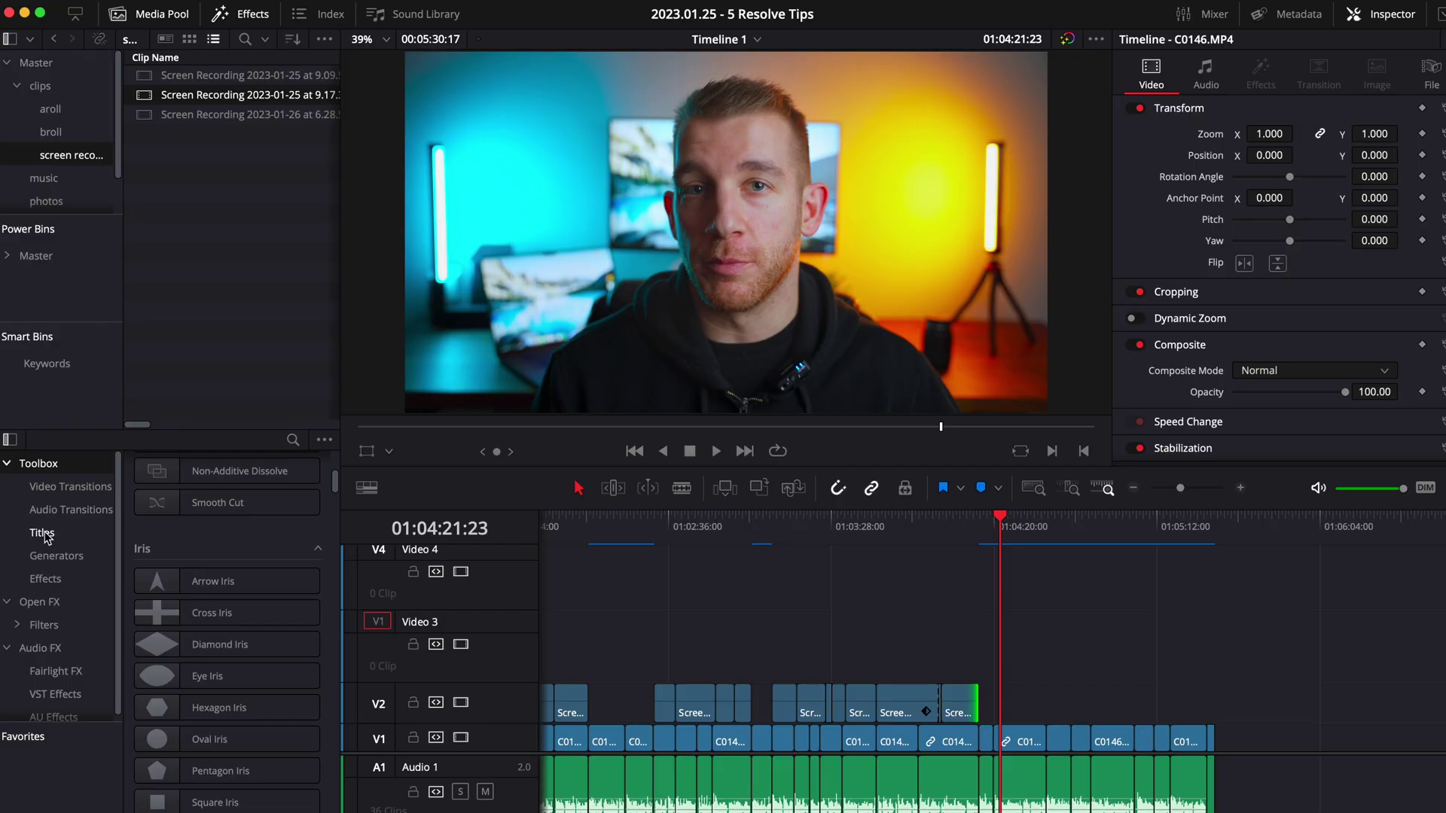
Add a title from the Titles effects to track V2 of Timeline 1, just after 01:04:21:23.
{"action": "left_click", "coordinate": [42, 533]}
{"action": "left_click_drag", "start_coordinate": [219, 723], "coordinate": [1028, 703]}
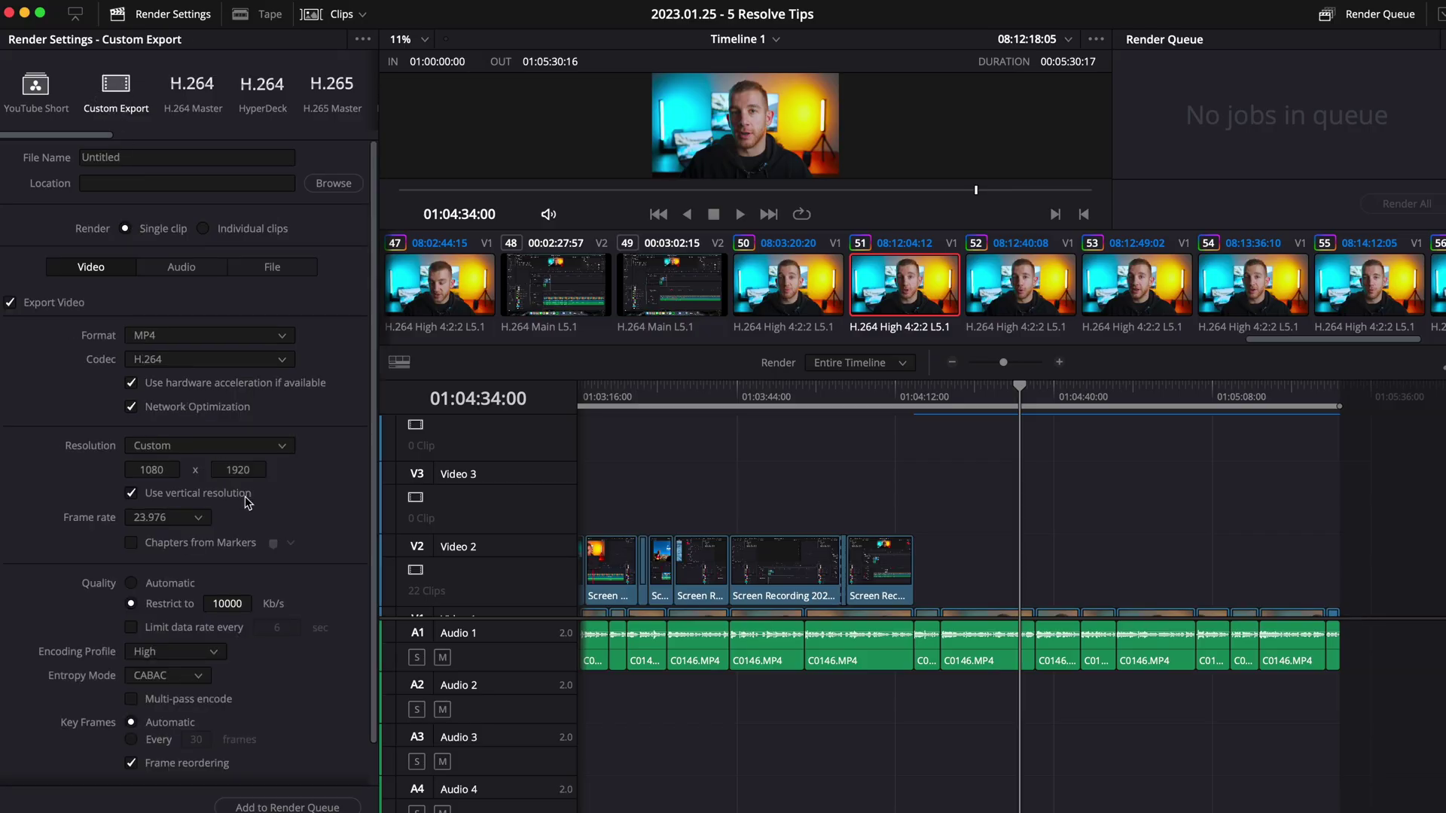
Expand the Advanced Settings in the video section of the Custom Export render settings.
{"action": "scroll", "coordinate": [248, 503], "scroll_direction": "down", "scroll_amount": 2}
{"action": "left_click", "coordinate": [18, 749]}
{"action": "scroll", "coordinate": [71, 663], "scroll_direction": "down", "scroll_amount": 8}
{"action": "scroll", "coordinate": [71, 663], "scroll_direction": "down", "scroll_amount": 5}
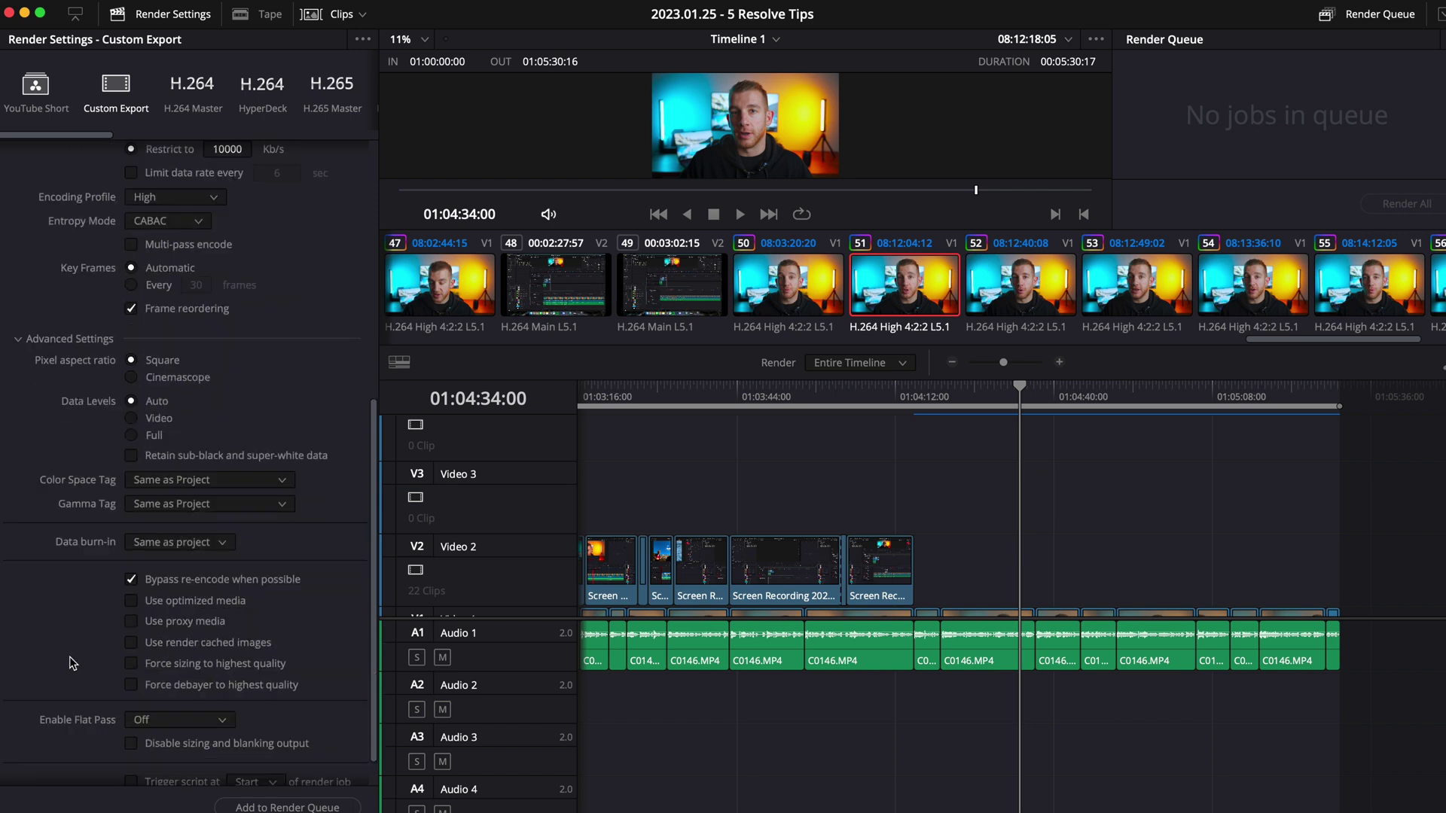